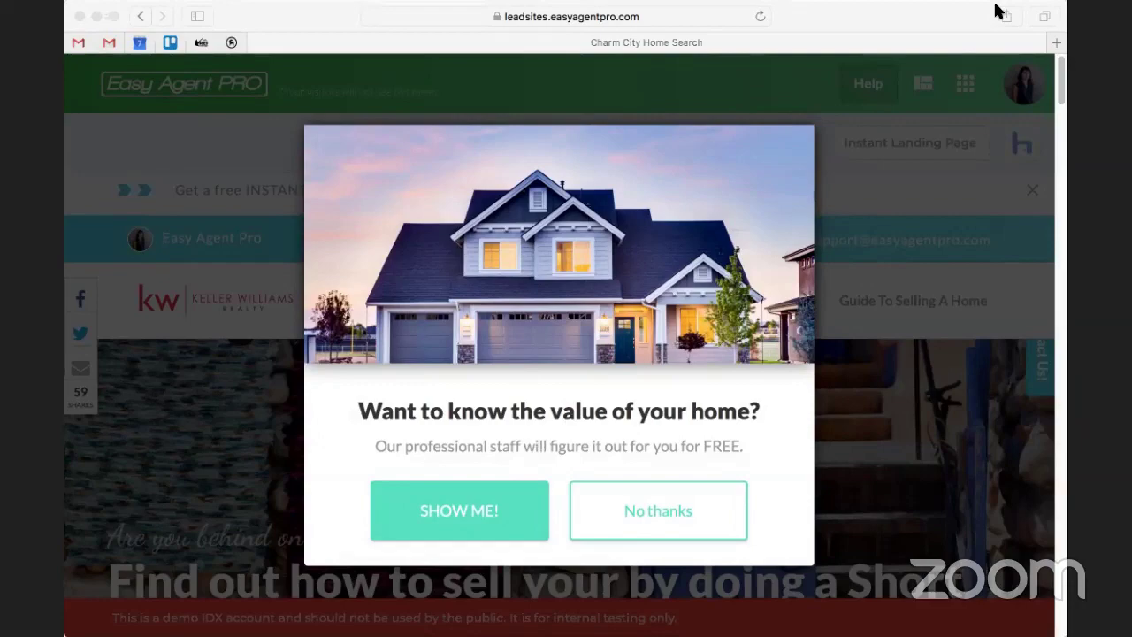
Focus the browser and dismiss the 'Want to know the value of your home?' popup with No thanks
{"action": "left_click", "coordinate": [181, 9]}
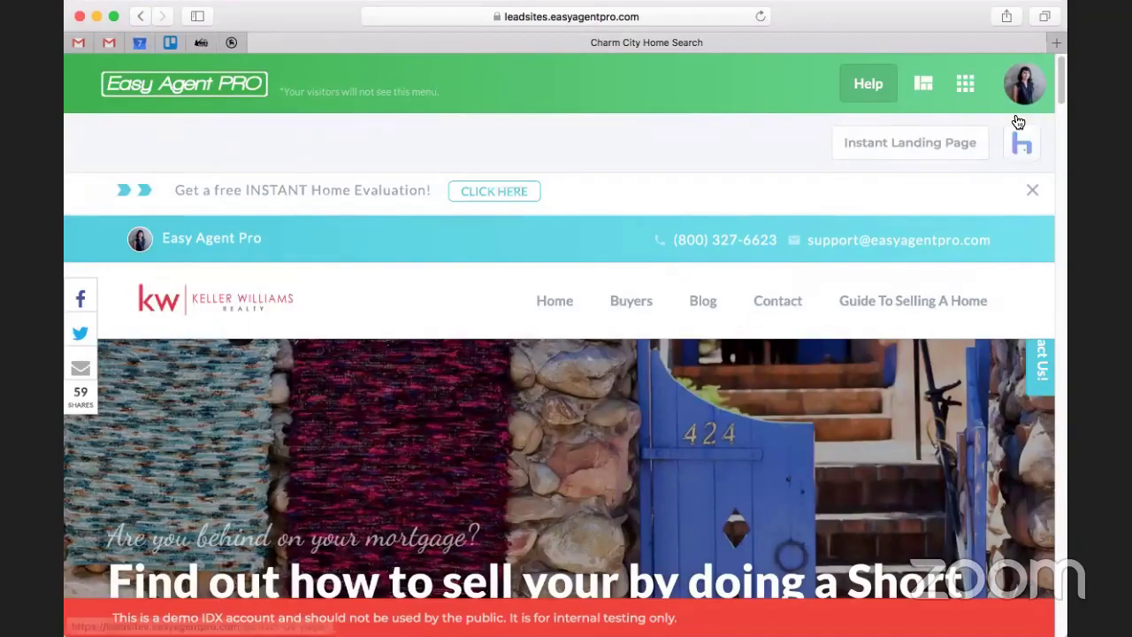
Open the site Settings from the admin Apps page
{"action": "left_click", "coordinate": [963, 84]}
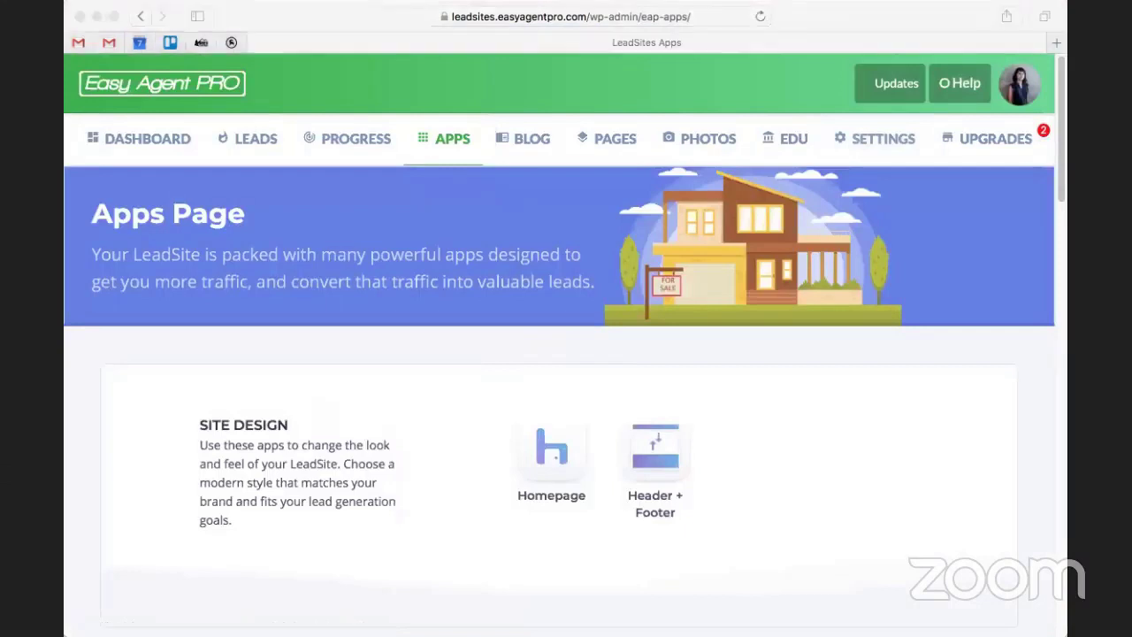
{"action": "left_click", "coordinate": [871, 11]}
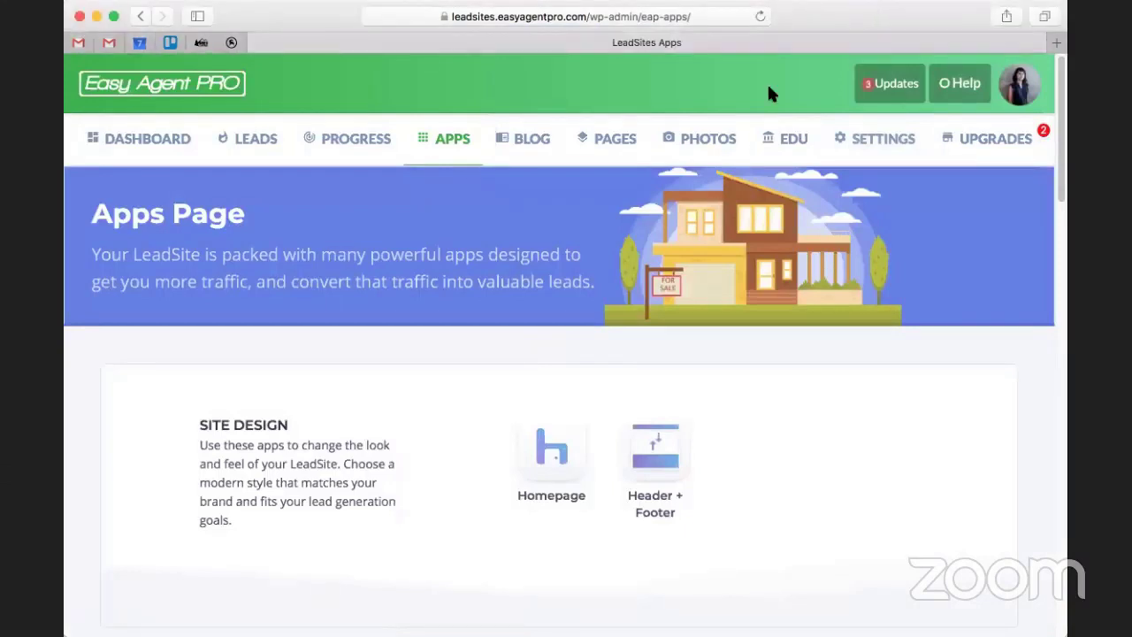
{"action": "left_click", "coordinate": [845, 137]}
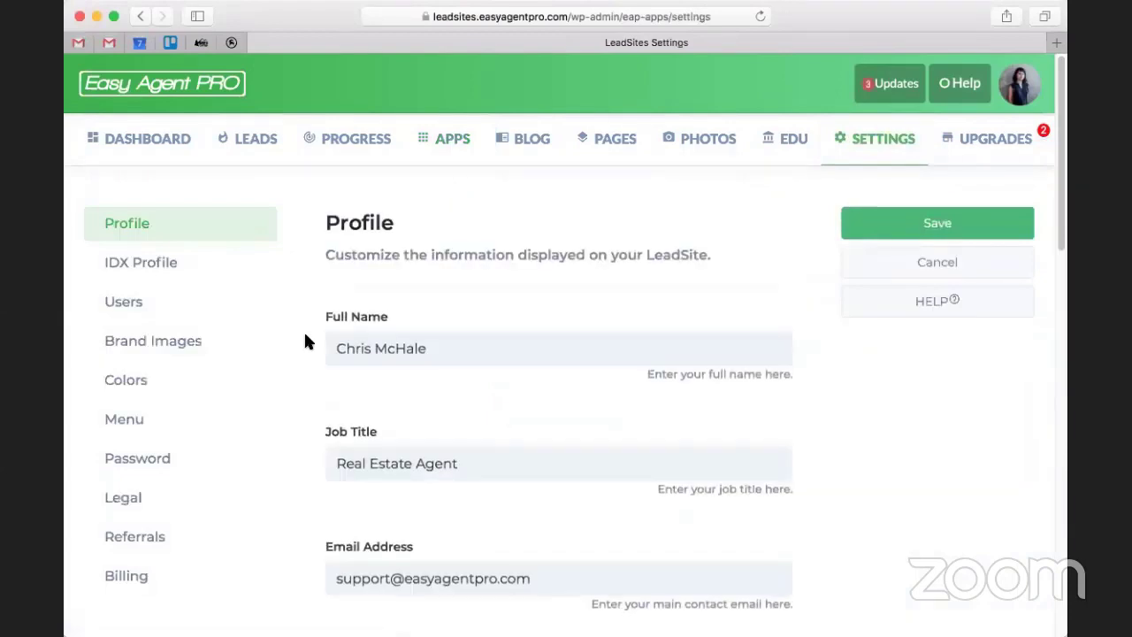
Scroll through the Profile form from contact details down to timezone, then back to the top
{"action": "scroll", "coordinate": [336, 341], "scroll_direction": "down", "scroll_amount": 3}
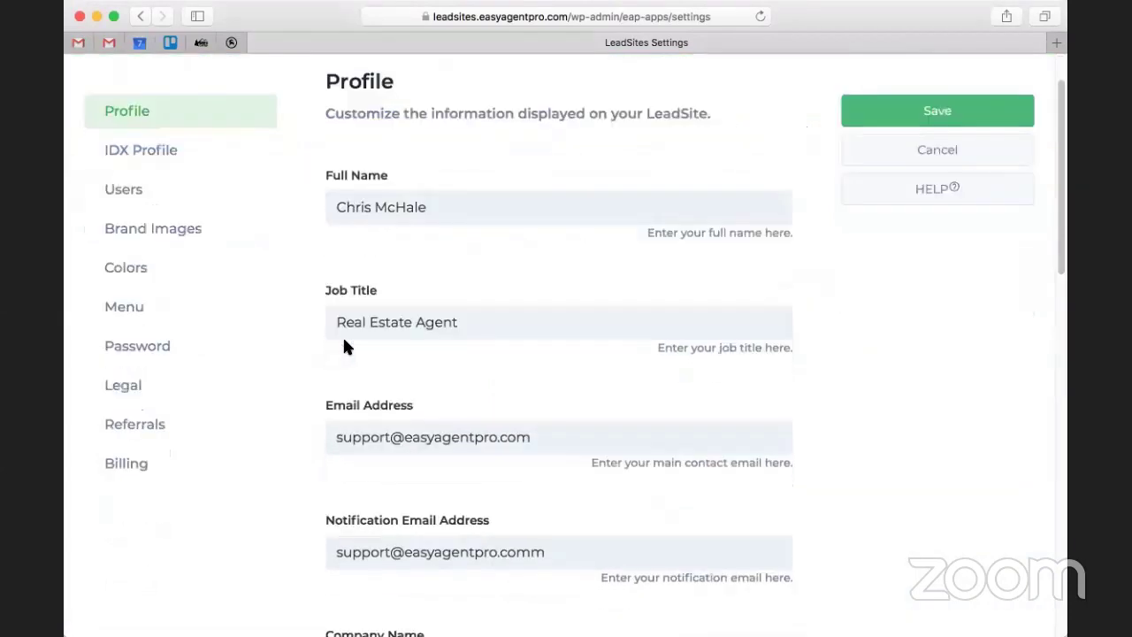
{"action": "scroll", "coordinate": [346, 331], "scroll_direction": "down", "scroll_amount": 3}
{"action": "scroll", "coordinate": [350, 343], "scroll_direction": "down", "scroll_amount": 3}
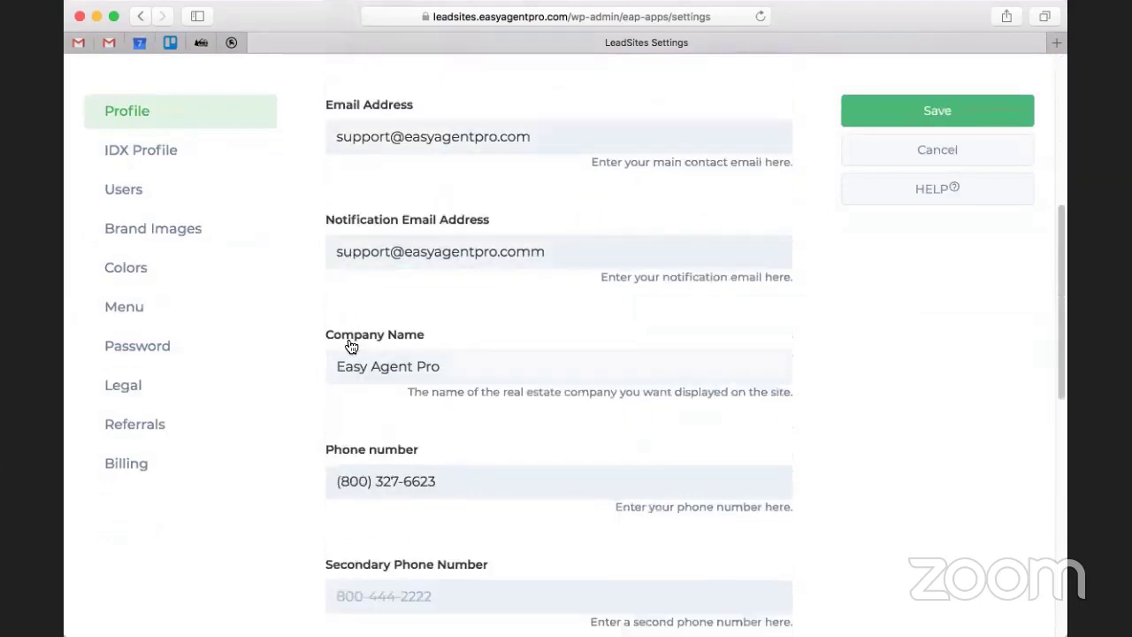
{"action": "scroll", "coordinate": [347, 347], "scroll_direction": "down", "scroll_amount": 2}
{"action": "scroll", "coordinate": [345, 351], "scroll_direction": "down", "scroll_amount": 2}
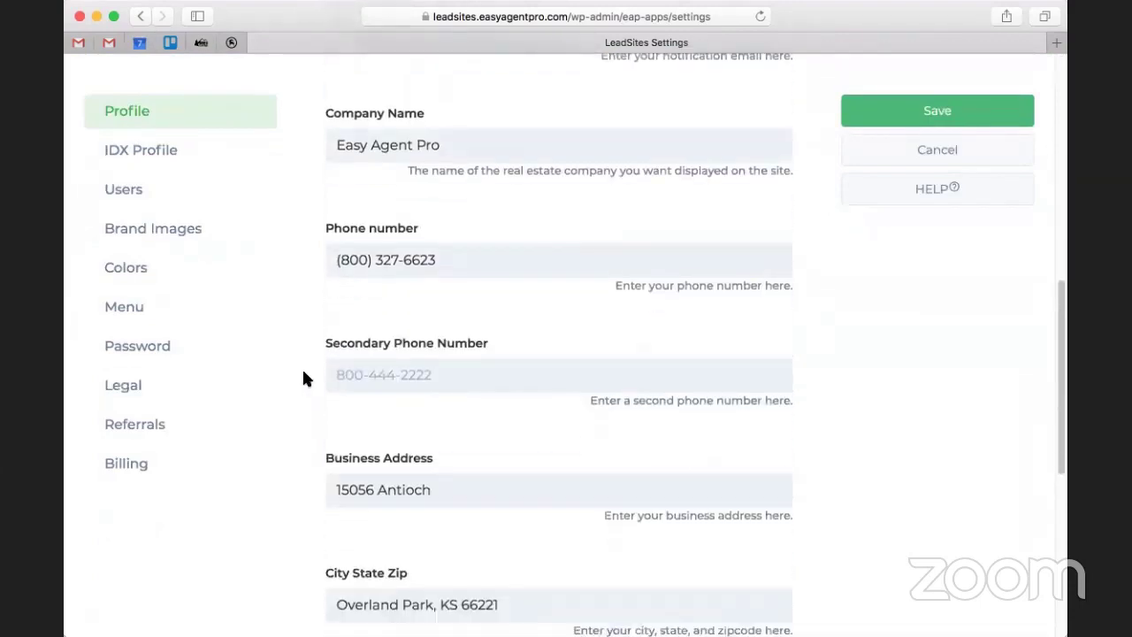
{"action": "scroll", "coordinate": [302, 379], "scroll_direction": "down", "scroll_amount": 5}
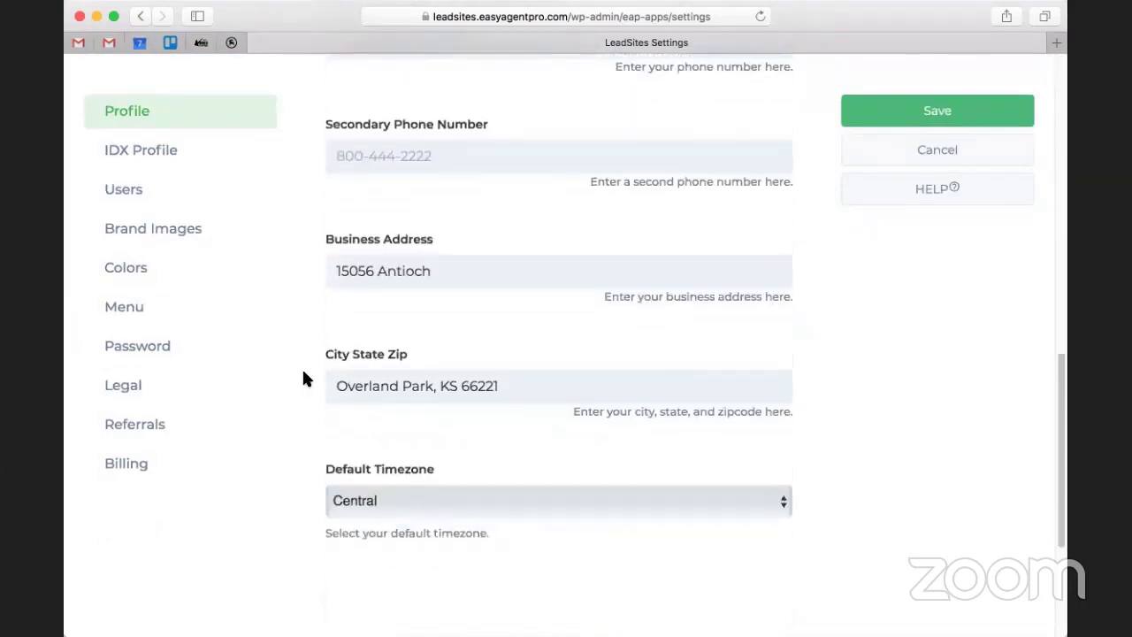
{"action": "scroll", "coordinate": [302, 378], "scroll_direction": "up", "scroll_amount": 1}
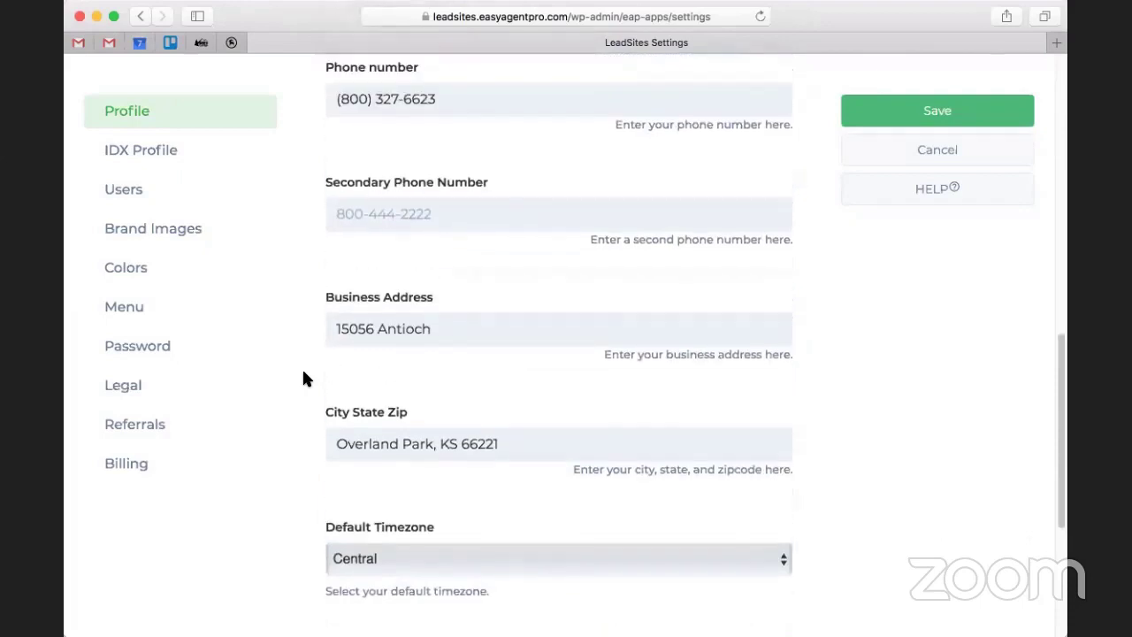
{"action": "scroll", "coordinate": [302, 379], "scroll_direction": "up", "scroll_amount": 5}
{"action": "scroll", "coordinate": [303, 378], "scroll_direction": "up", "scroll_amount": 2}
{"action": "scroll", "coordinate": [303, 378], "scroll_direction": "up", "scroll_amount": 4}
{"action": "scroll", "coordinate": [647, 326], "scroll_direction": "up", "scroll_amount": 2}
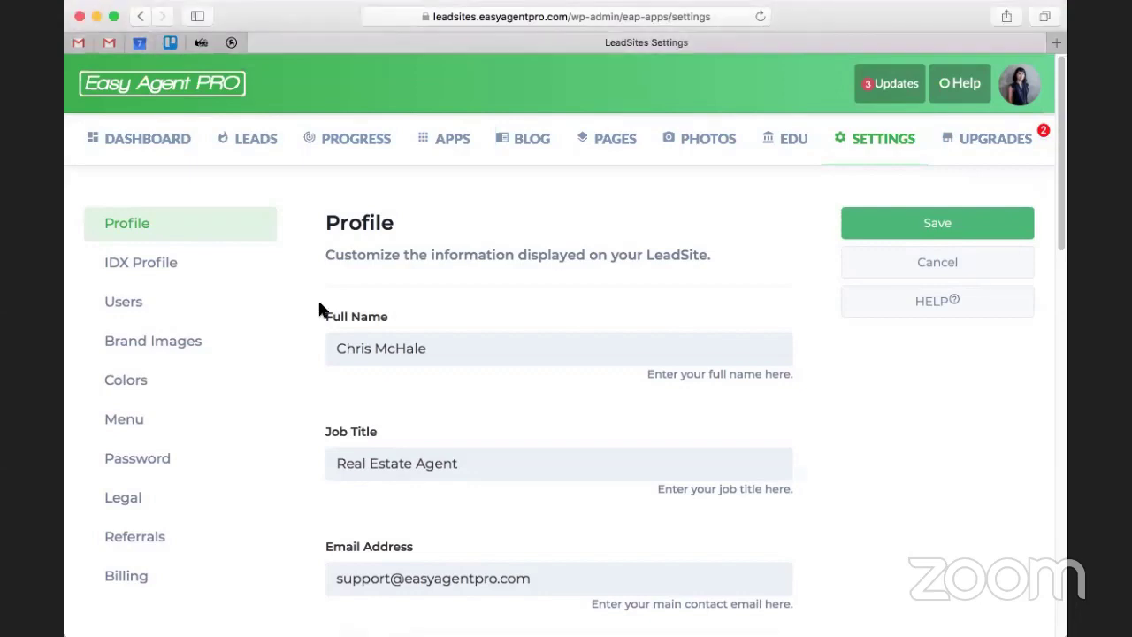
Open IDX Profile and review the empty MLS name, agent ID, broker and office ID fields
{"action": "left_click", "coordinate": [120, 270]}
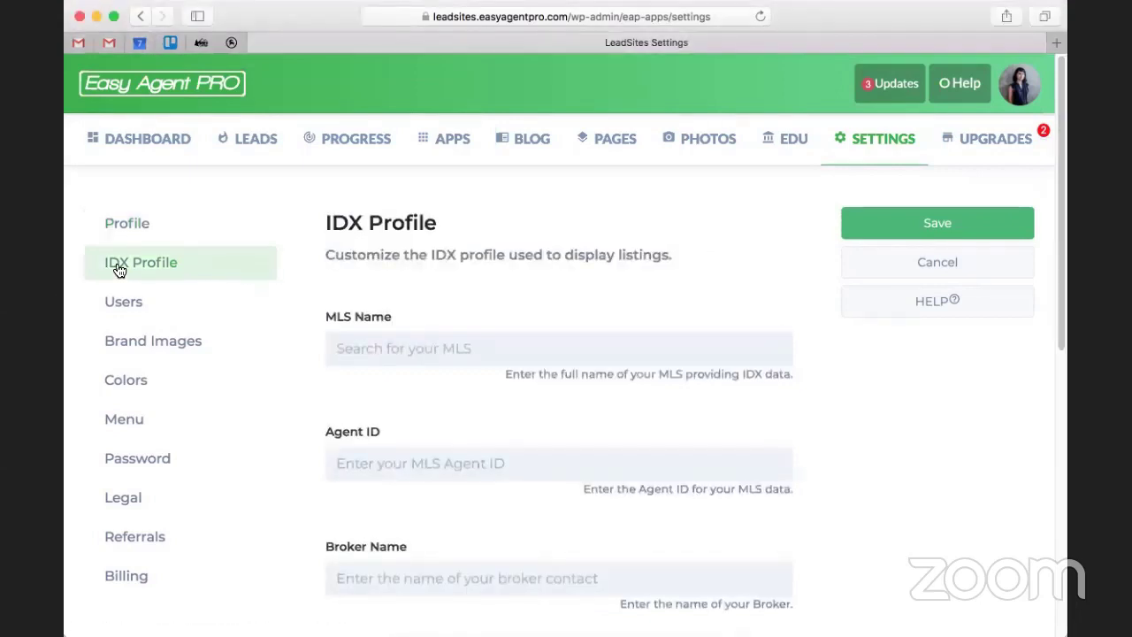
{"action": "scroll", "coordinate": [334, 270], "scroll_direction": "down", "scroll_amount": 2}
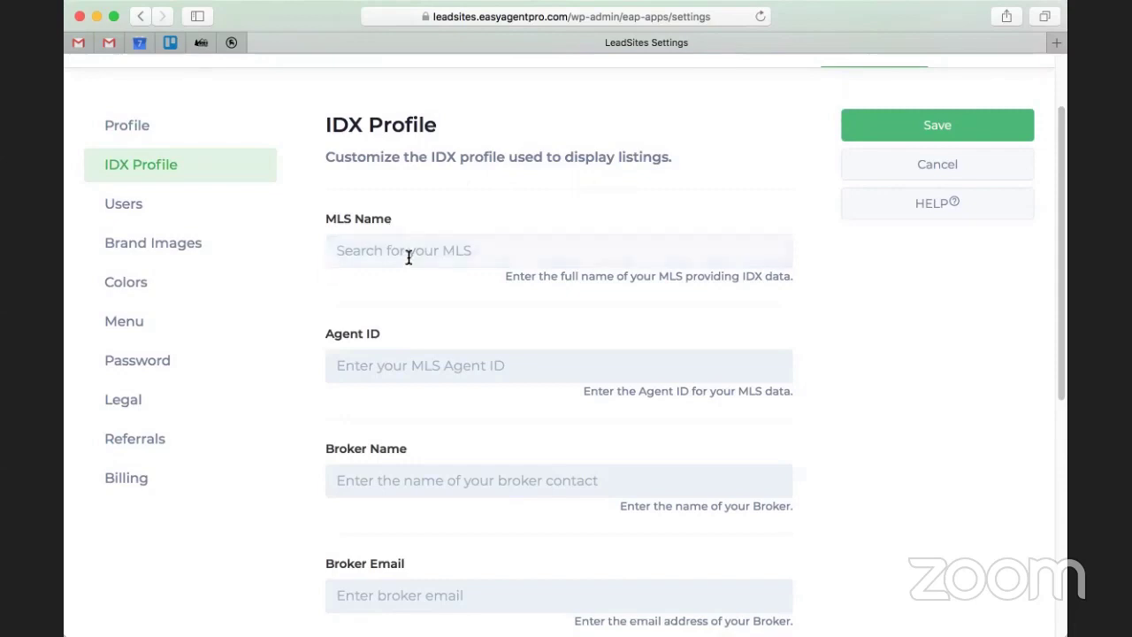
{"action": "scroll", "coordinate": [411, 245], "scroll_direction": "down", "scroll_amount": 1}
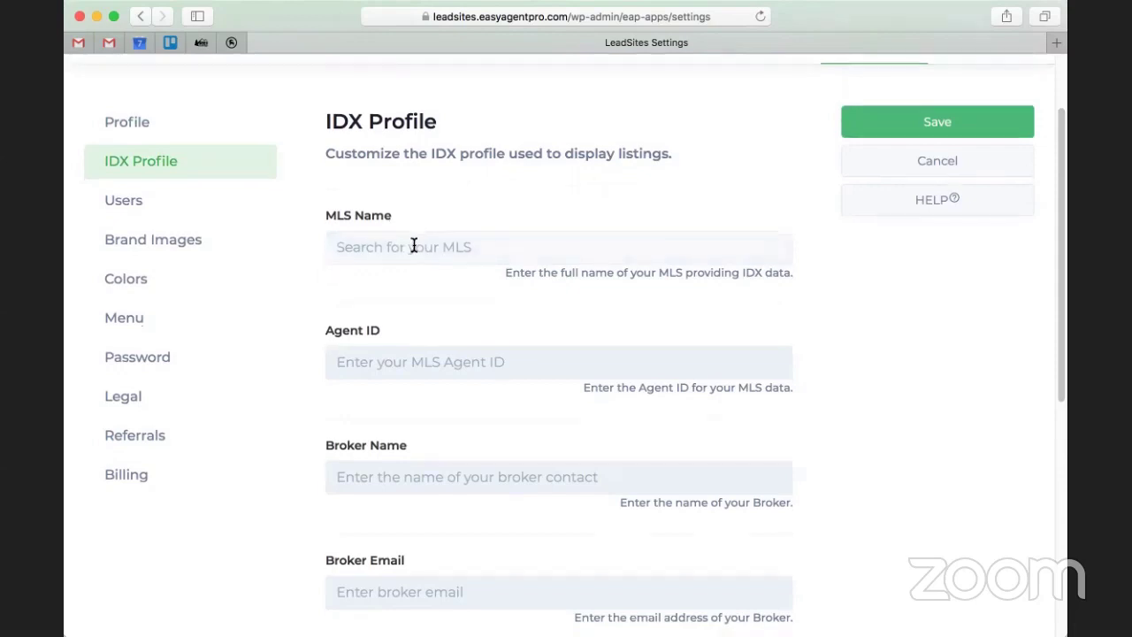
{"action": "scroll", "coordinate": [519, 348], "scroll_direction": "down", "scroll_amount": 1}
{"action": "scroll", "coordinate": [490, 397], "scroll_direction": "down", "scroll_amount": 4}
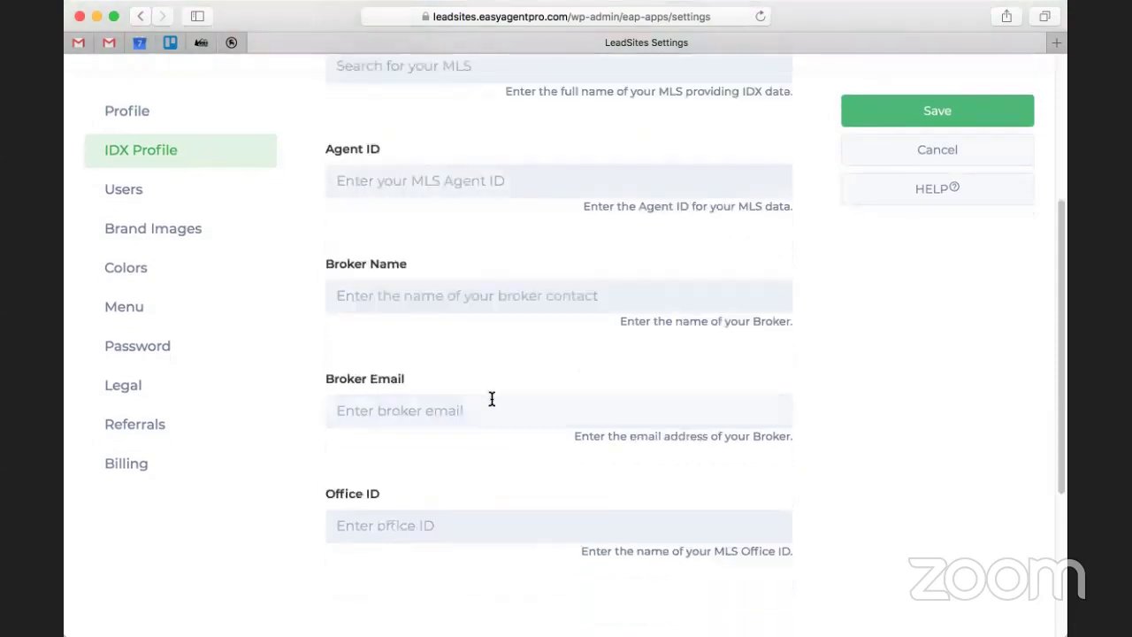
{"action": "scroll", "coordinate": [531, 411], "scroll_direction": "down", "scroll_amount": 3}
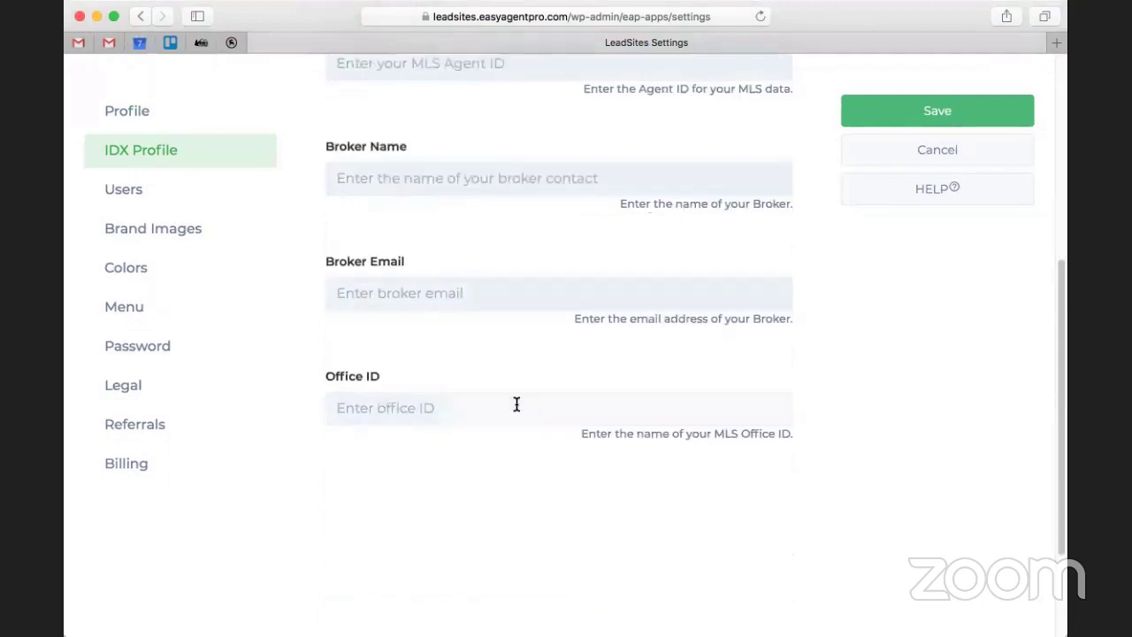
{"action": "scroll", "coordinate": [517, 409], "scroll_direction": "down", "scroll_amount": 4}
{"action": "scroll", "coordinate": [518, 411], "scroll_direction": "up", "scroll_amount": 10}
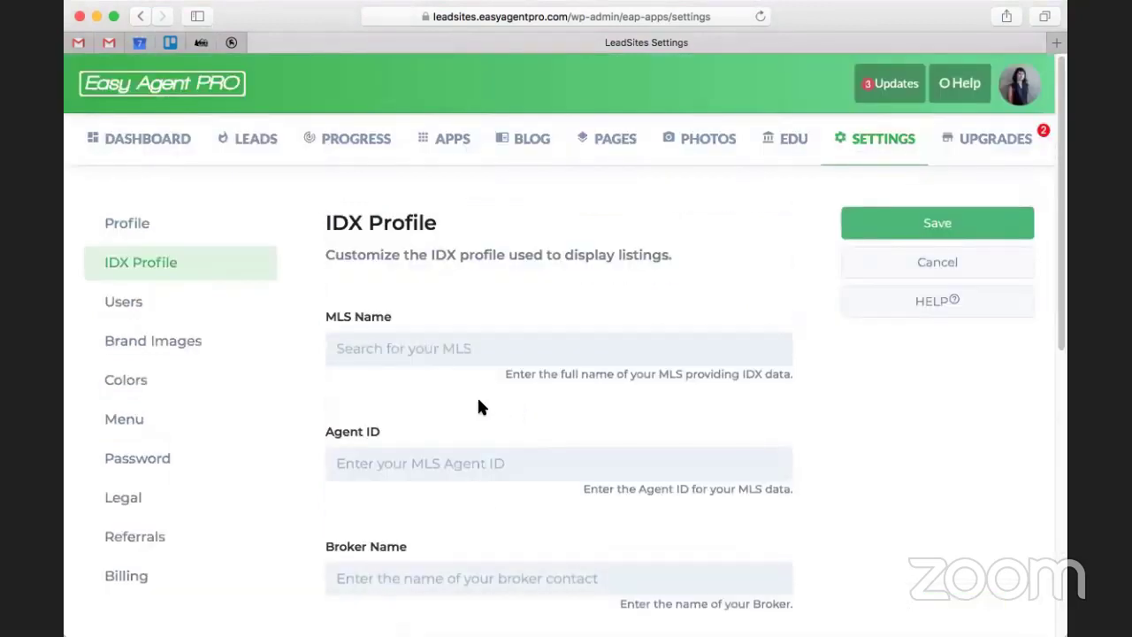
{"action": "left_click", "coordinate": [131, 305]}
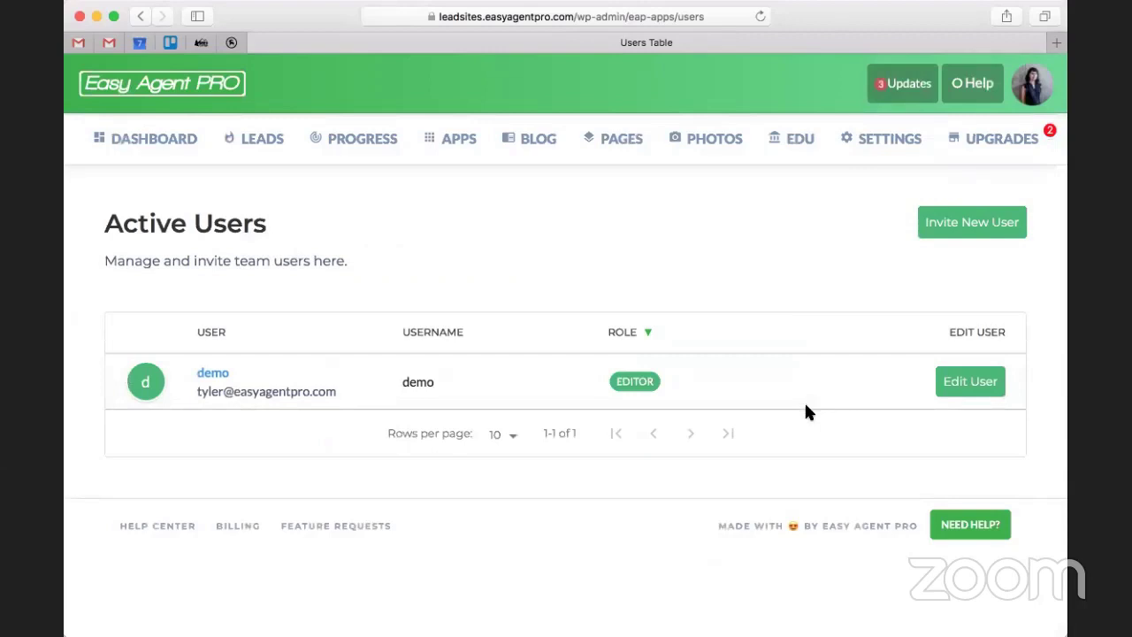
{"action": "left_click", "coordinate": [64, 307]}
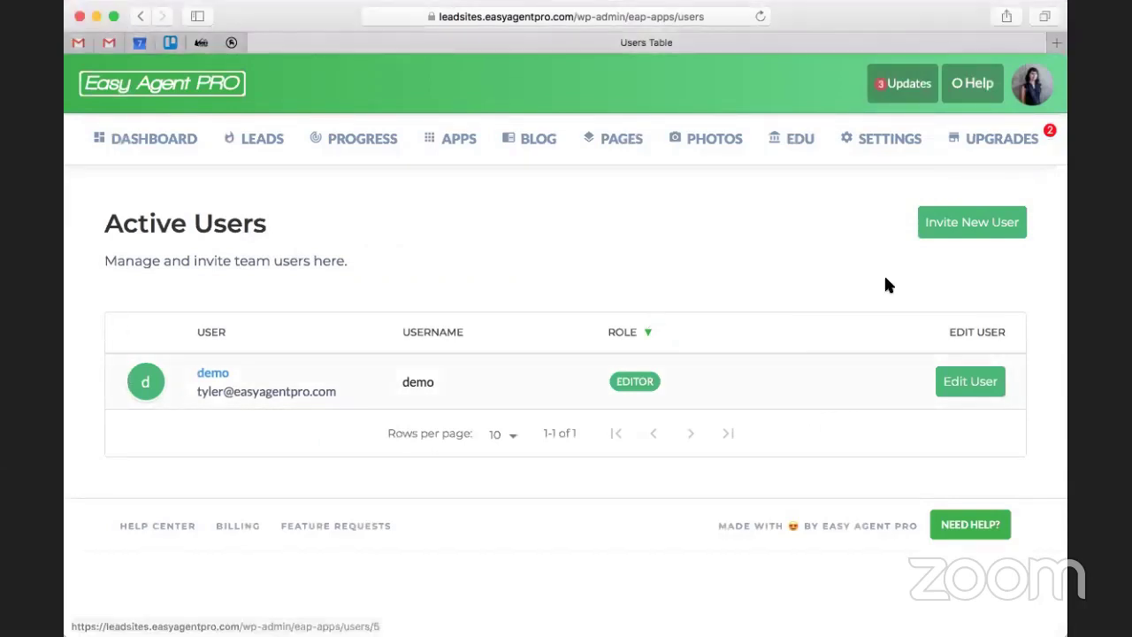
{"action": "left_click", "coordinate": [976, 227]}
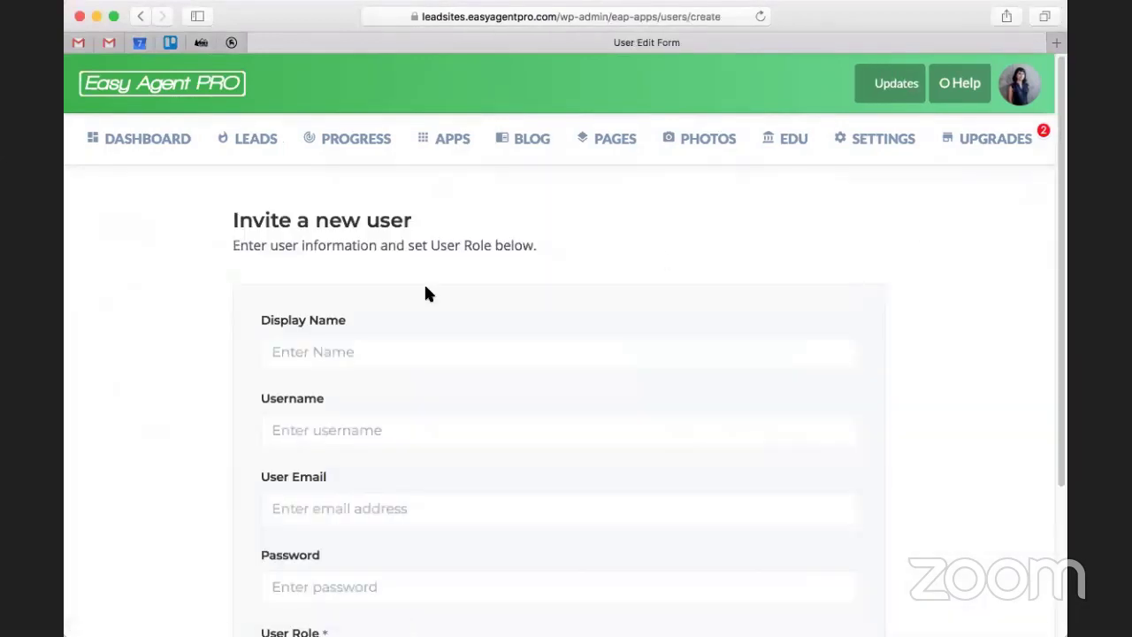
{"action": "scroll", "coordinate": [424, 282], "scroll_direction": "down", "scroll_amount": 3}
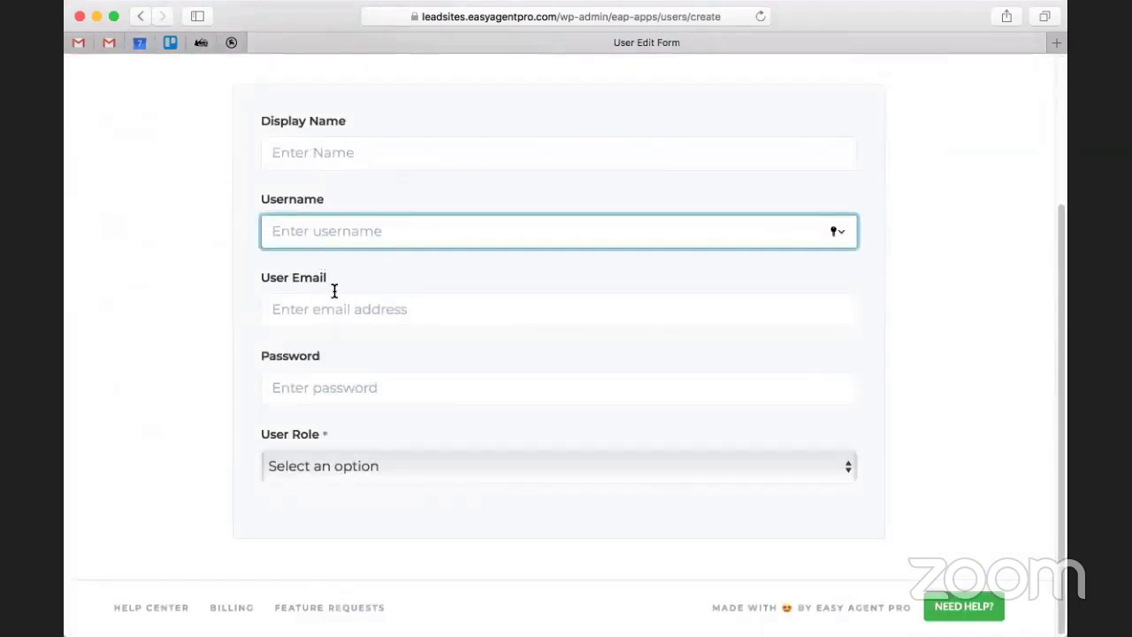
{"action": "left_click", "coordinate": [363, 456]}
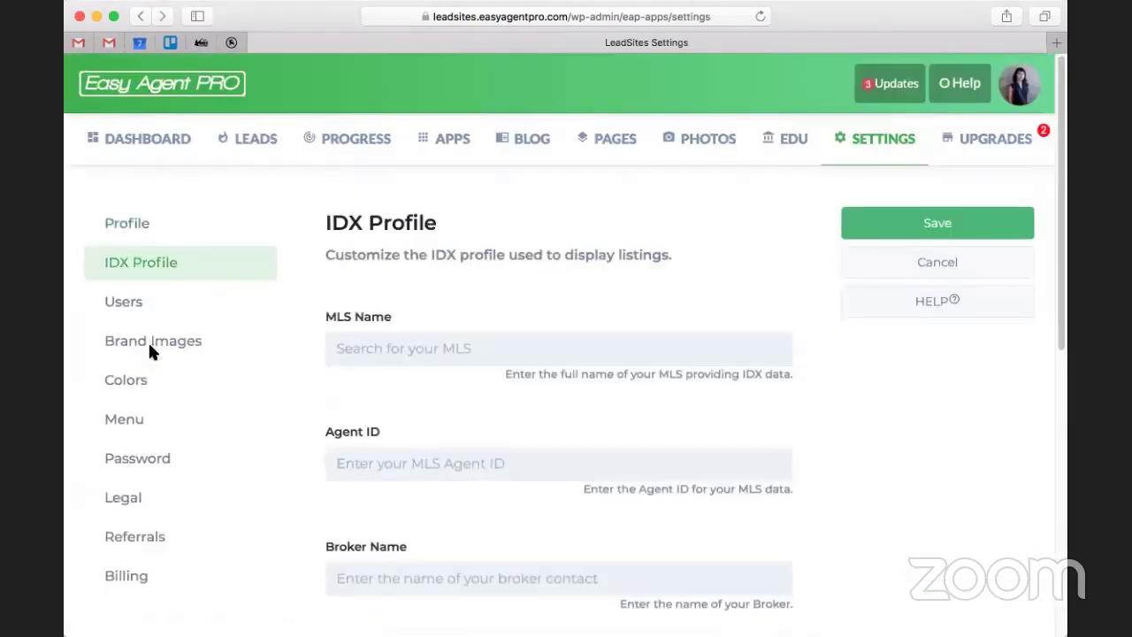
Open Brand Images and scroll through the brand image settings
{"action": "left_click", "coordinate": [149, 345]}
{"action": "scroll", "coordinate": [358, 377], "scroll_direction": "down", "scroll_amount": 10}
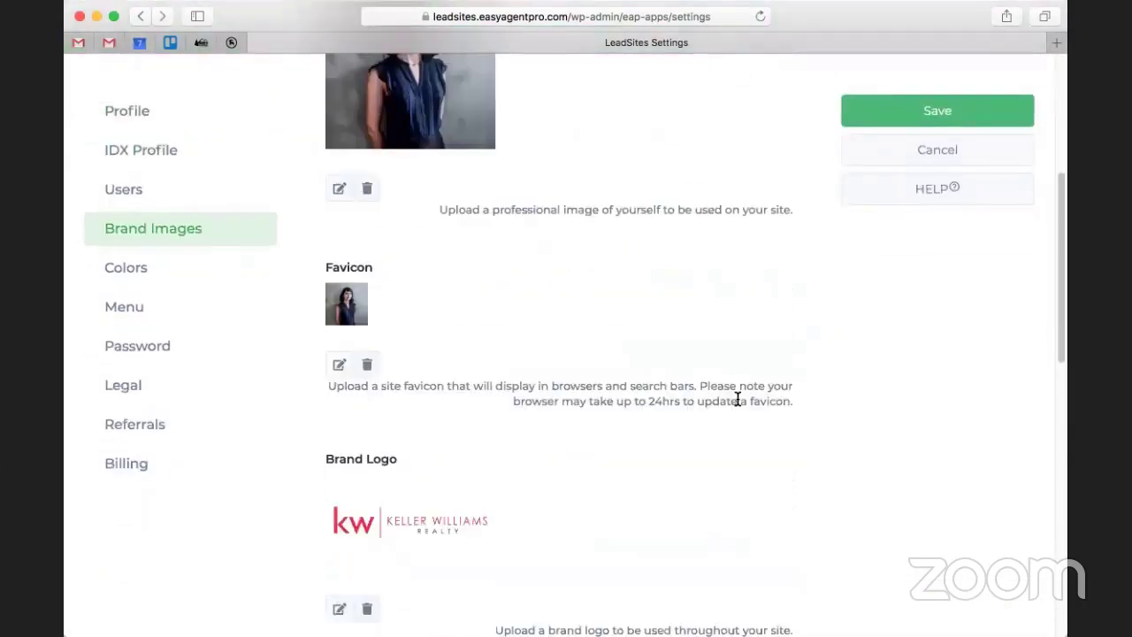
{"action": "scroll", "coordinate": [731, 454], "scroll_direction": "down", "scroll_amount": 10}
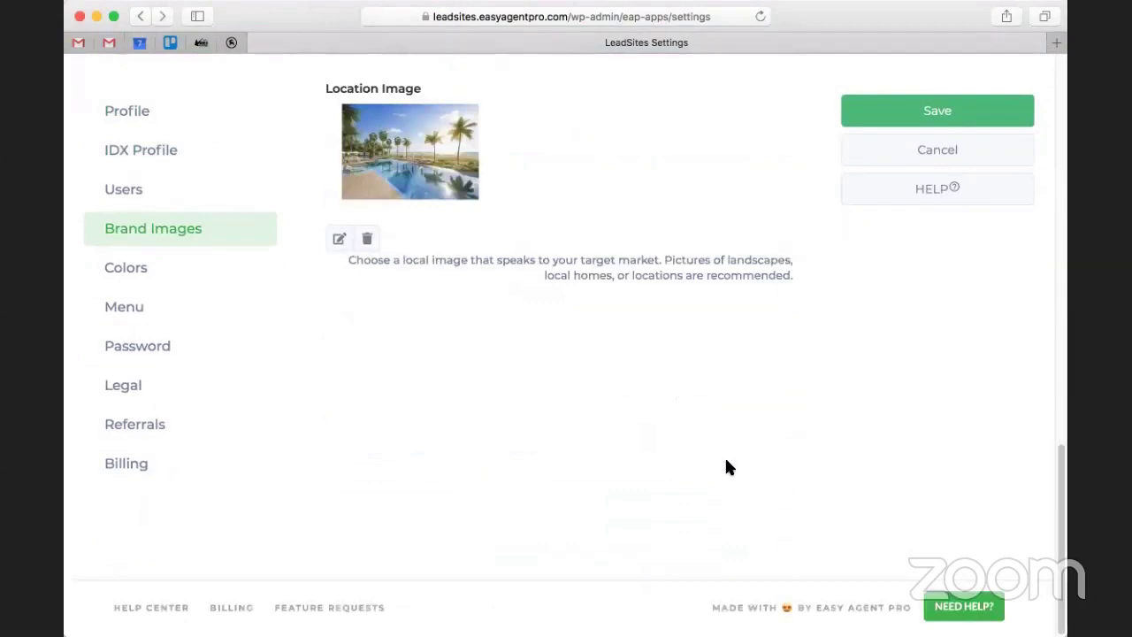
{"action": "scroll", "coordinate": [725, 455], "scroll_direction": "up", "scroll_amount": 15}
{"action": "scroll", "coordinate": [362, 363], "scroll_direction": "up", "scroll_amount": 3}
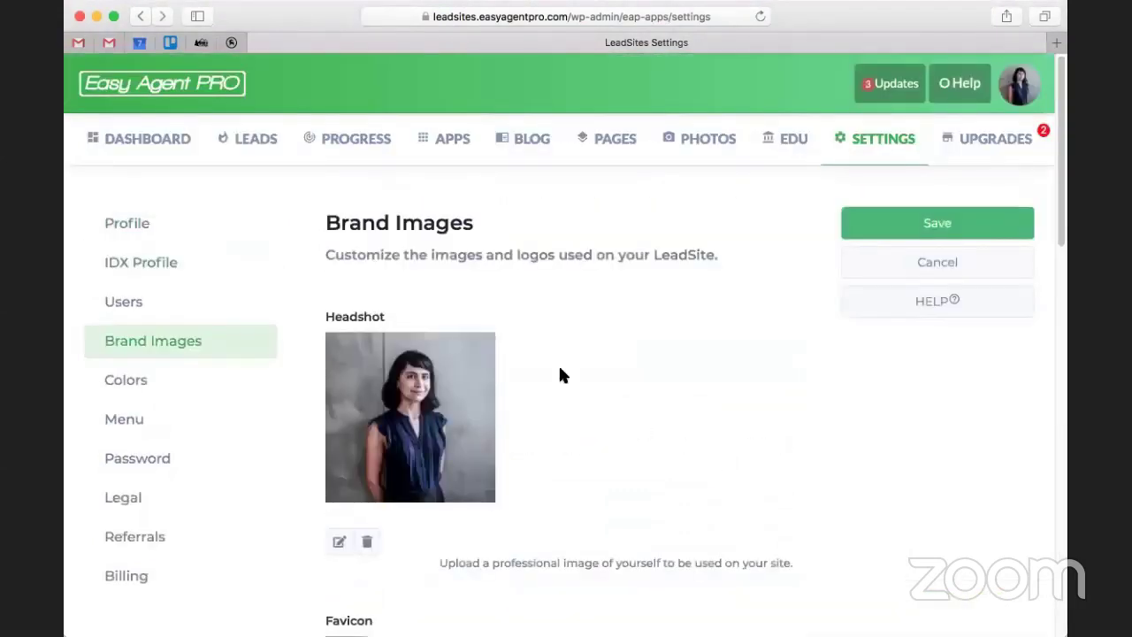
{"action": "scroll", "coordinate": [558, 364], "scroll_direction": "down", "scroll_amount": 5}
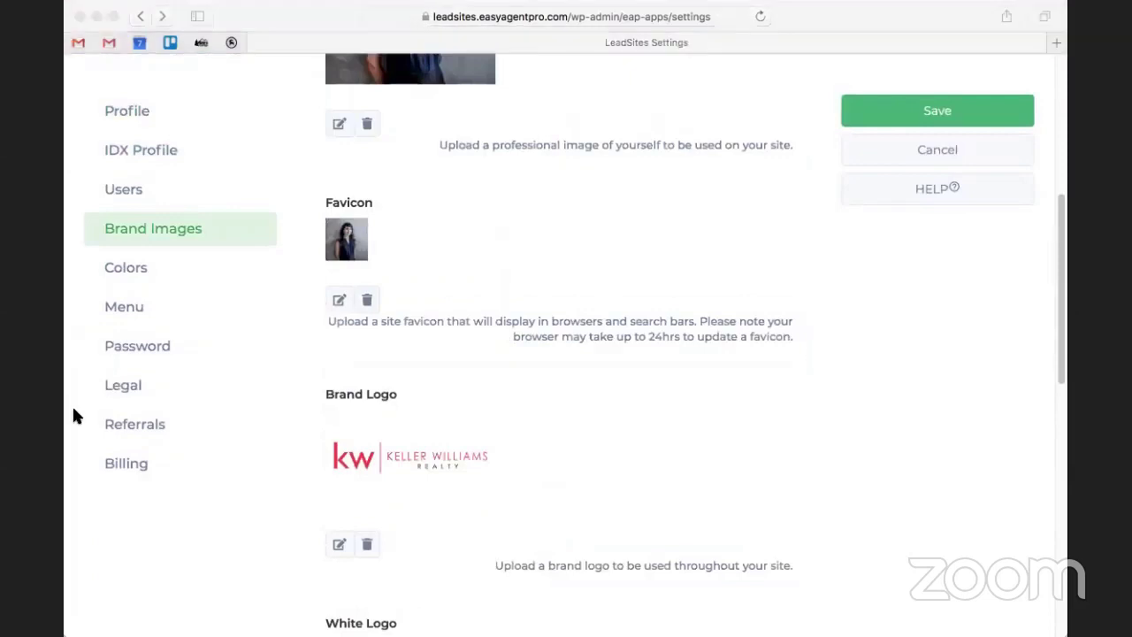
{"action": "scroll", "coordinate": [395, 375], "scroll_direction": "down", "scroll_amount": 2}
{"action": "scroll", "coordinate": [396, 376], "scroll_direction": "down", "scroll_amount": 4}
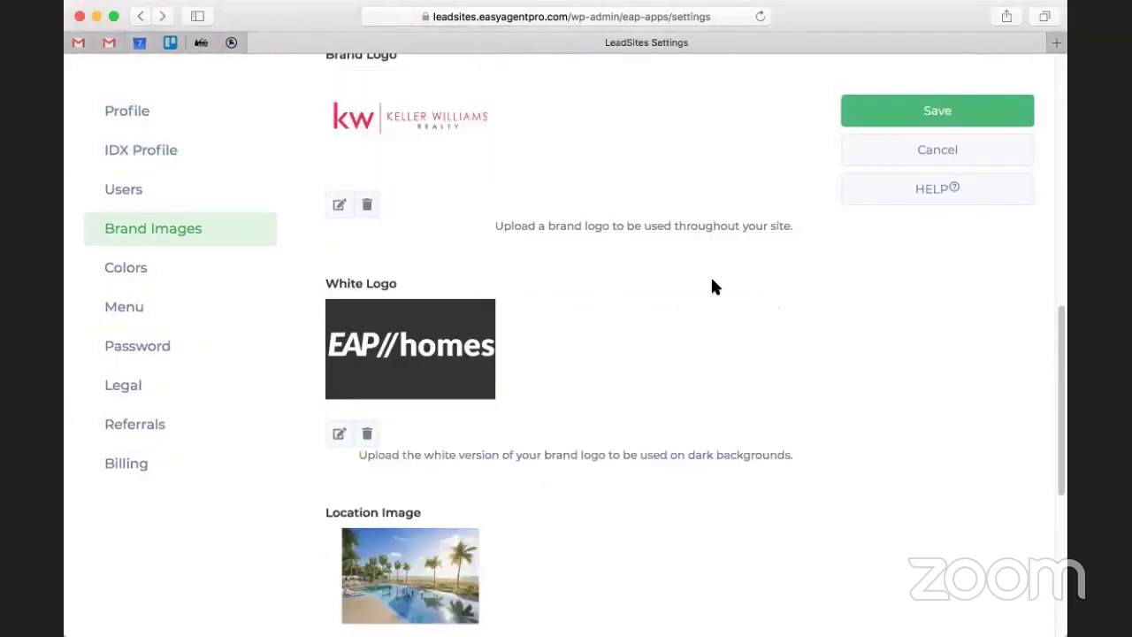
{"action": "scroll", "coordinate": [710, 285], "scroll_direction": "up", "scroll_amount": 10}
Open the live website in a new tab with View Site and scroll down through it
{"action": "left_click", "coordinate": [954, 139]}
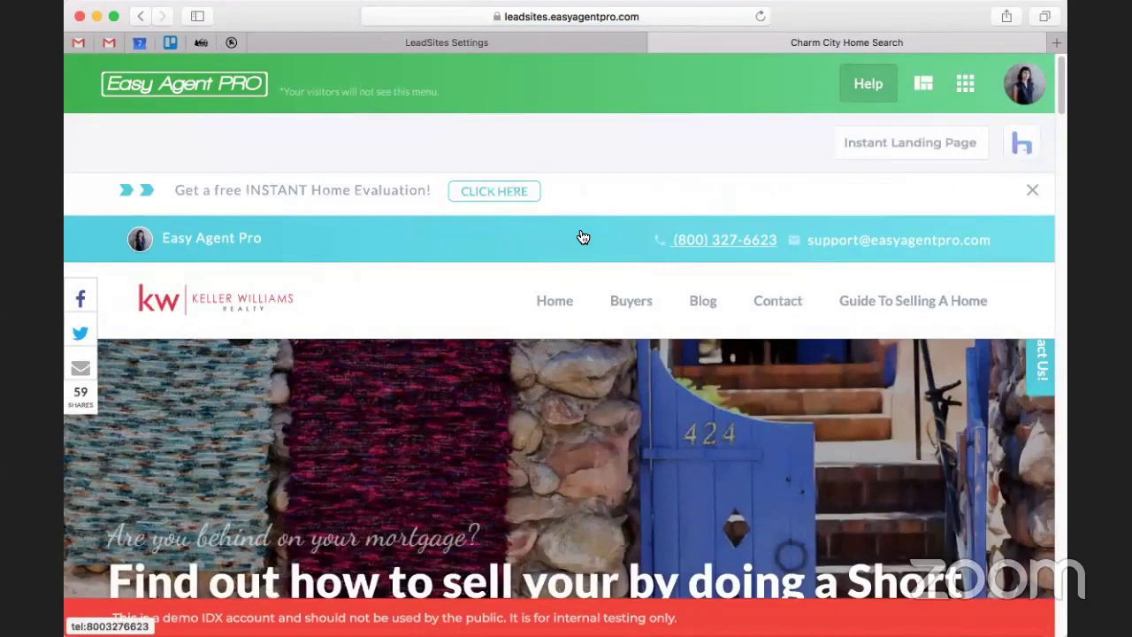
{"action": "scroll", "coordinate": [305, 312], "scroll_direction": "down", "scroll_amount": 1}
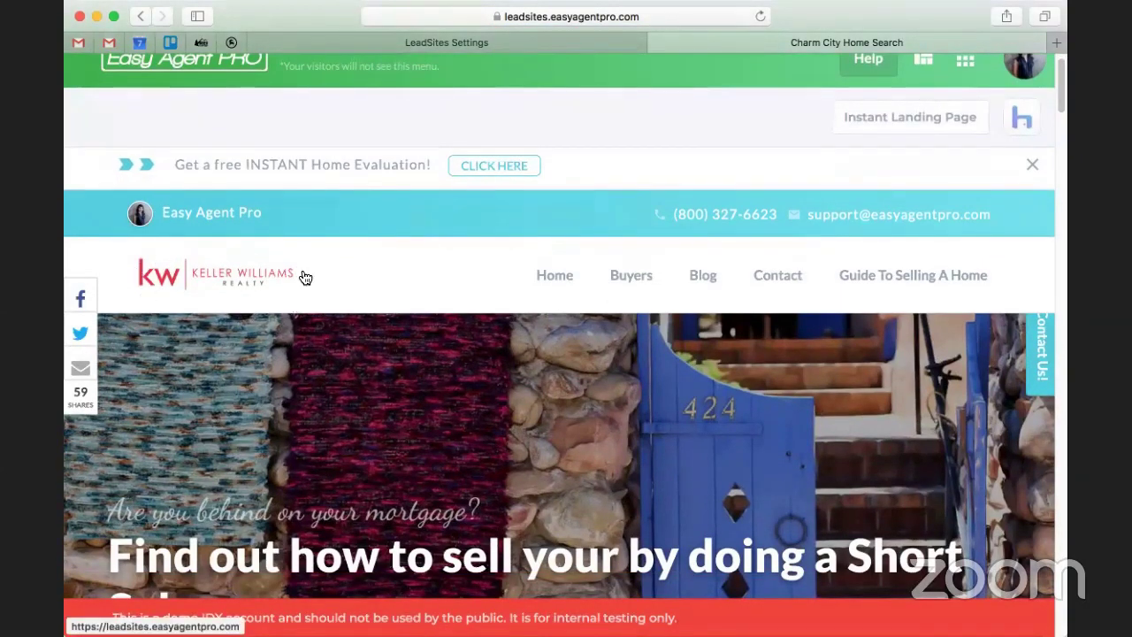
{"action": "scroll", "coordinate": [471, 329], "scroll_direction": "down", "scroll_amount": 10}
{"action": "scroll", "coordinate": [472, 329], "scroll_direction": "down", "scroll_amount": 10}
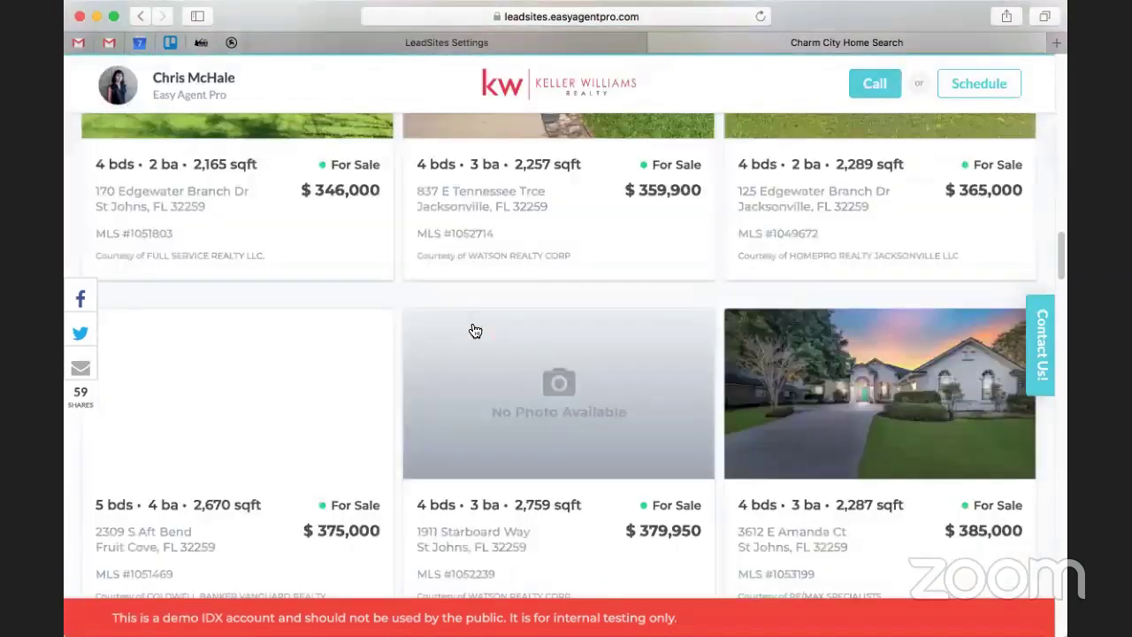
{"action": "scroll", "coordinate": [471, 329], "scroll_direction": "down", "scroll_amount": 10}
{"action": "scroll", "coordinate": [471, 329], "scroll_direction": "down", "scroll_amount": 10}
{"action": "scroll", "coordinate": [472, 329], "scroll_direction": "down", "scroll_amount": 10}
{"action": "scroll", "coordinate": [472, 329], "scroll_direction": "down", "scroll_amount": 5}
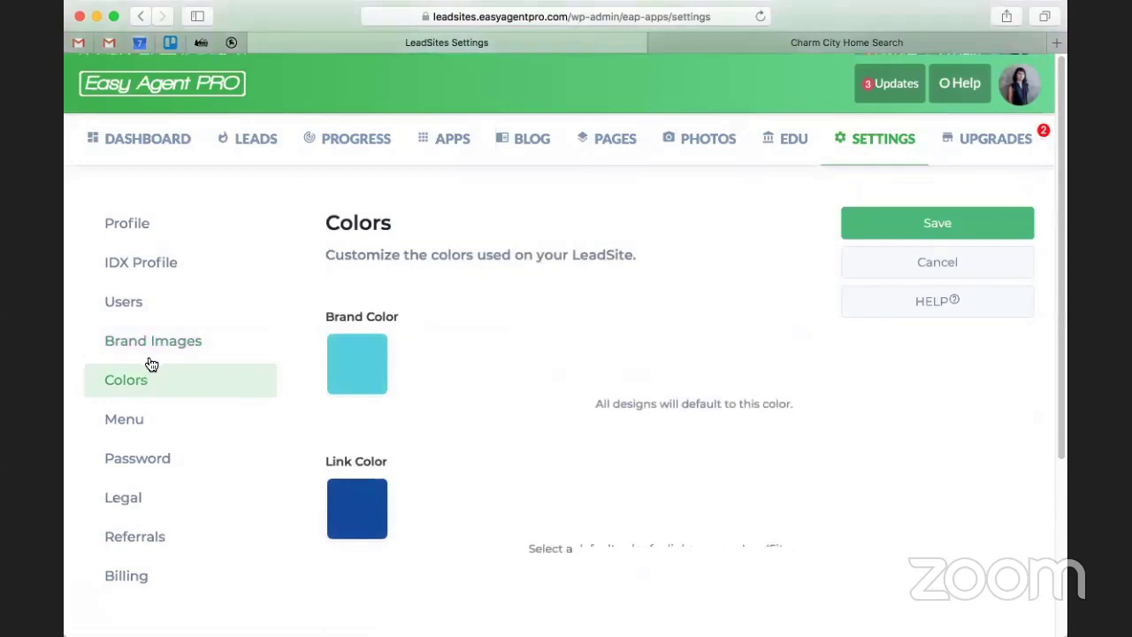
{"action": "scroll", "coordinate": [276, 308], "scroll_direction": "down", "scroll_amount": 3}
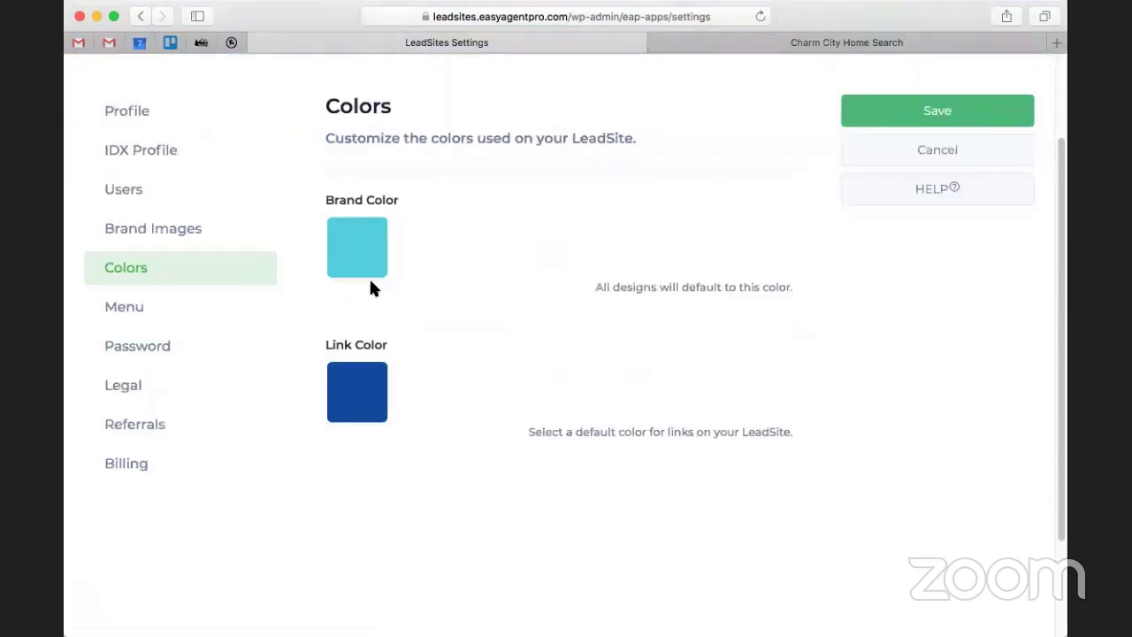
{"action": "left_click", "coordinate": [759, 42]}
{"action": "scroll", "coordinate": [647, 230], "scroll_direction": "up", "scroll_amount": 5}
{"action": "scroll", "coordinate": [646, 230], "scroll_direction": "up", "scroll_amount": 5}
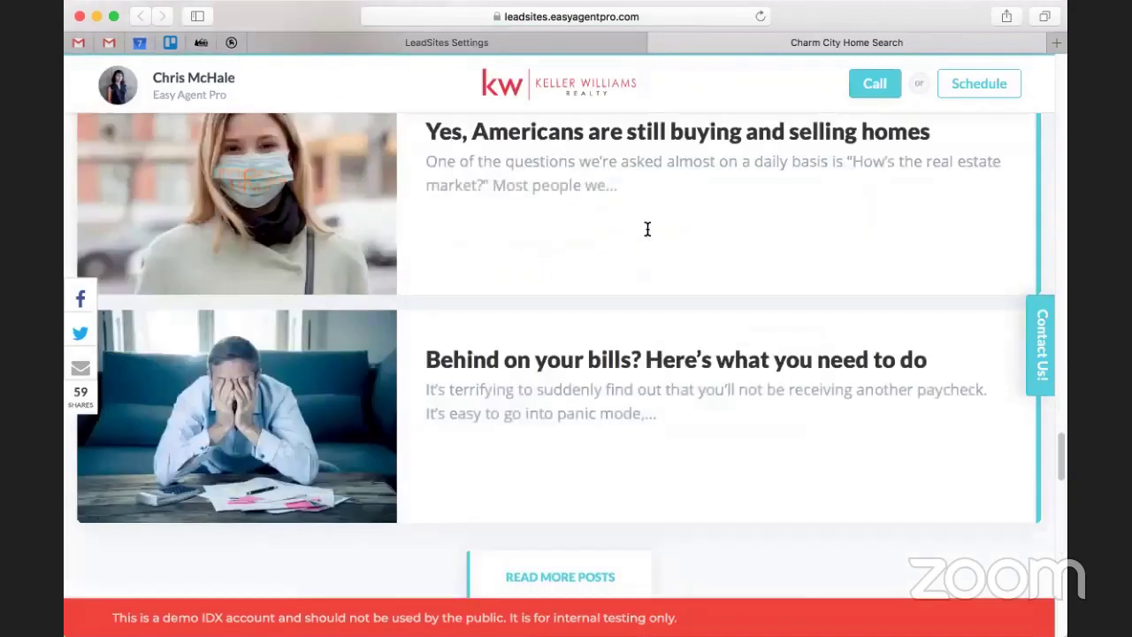
{"action": "scroll", "coordinate": [647, 230], "scroll_direction": "up", "scroll_amount": 5}
{"action": "scroll", "coordinate": [647, 230], "scroll_direction": "up", "scroll_amount": 5}
{"action": "scroll", "coordinate": [647, 232], "scroll_direction": "up", "scroll_amount": 5}
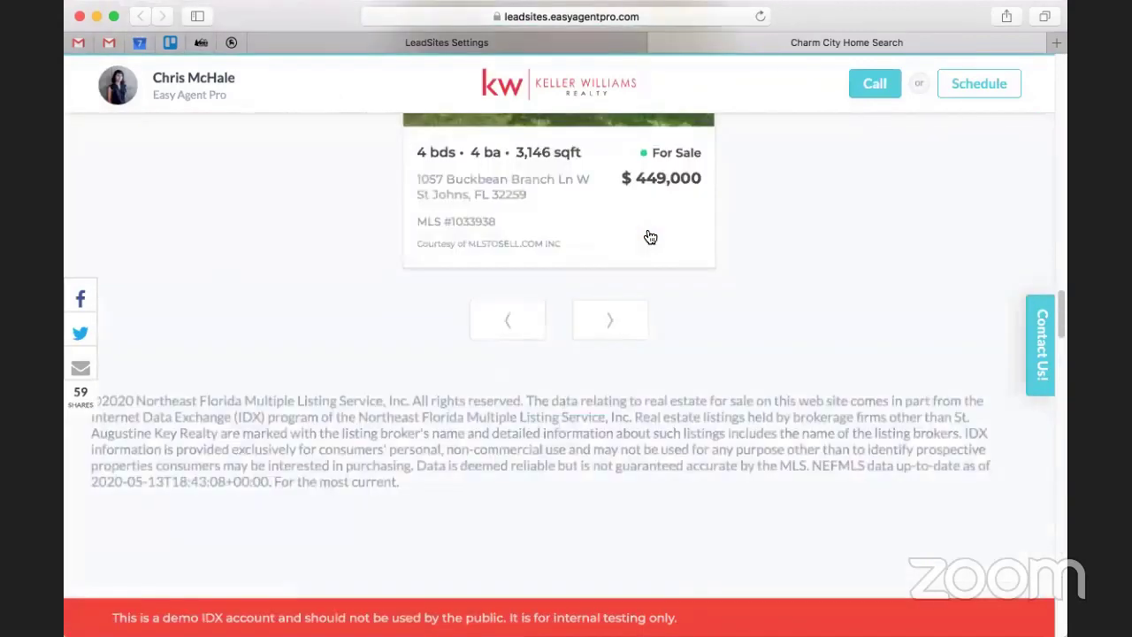
{"action": "scroll", "coordinate": [641, 232], "scroll_direction": "up", "scroll_amount": 10}
{"action": "scroll", "coordinate": [641, 232], "scroll_direction": "up", "scroll_amount": 5}
{"action": "scroll", "coordinate": [641, 232], "scroll_direction": "up", "scroll_amount": 5}
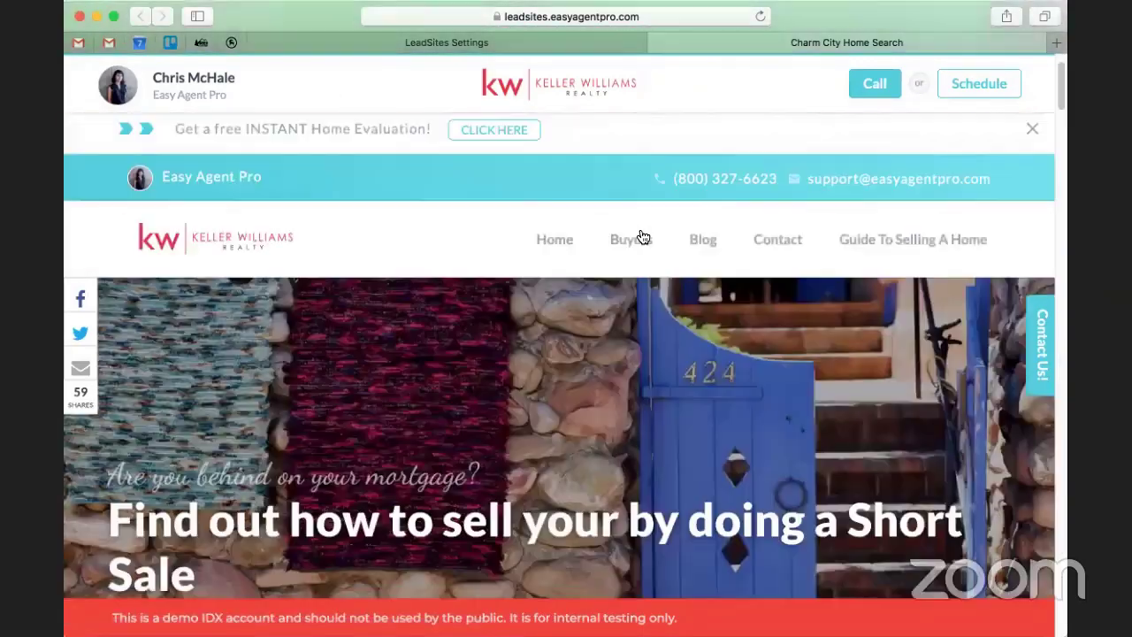
{"action": "scroll", "coordinate": [641, 232], "scroll_direction": "up", "scroll_amount": 2}
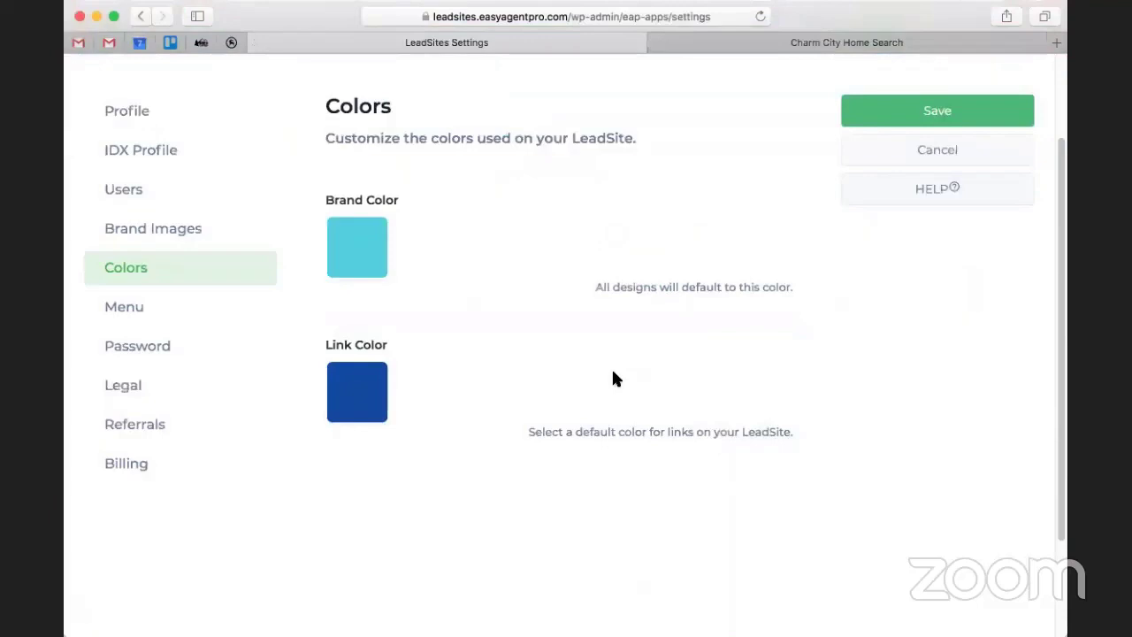
{"action": "left_click", "coordinate": [133, 307]}
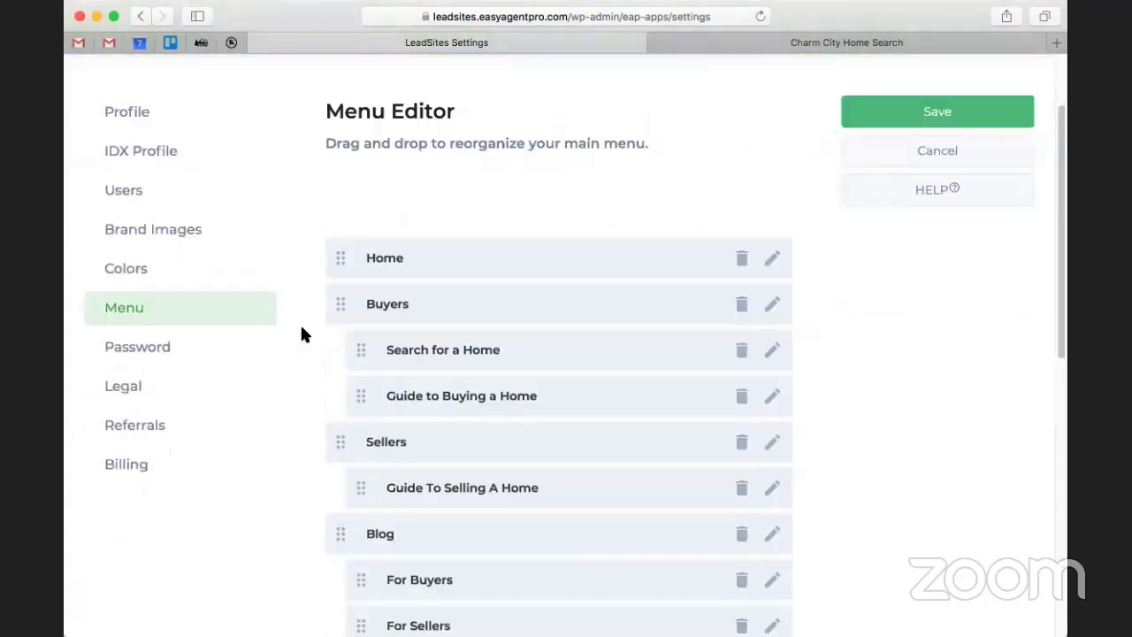
{"action": "scroll", "coordinate": [301, 333], "scroll_direction": "down", "scroll_amount": 2}
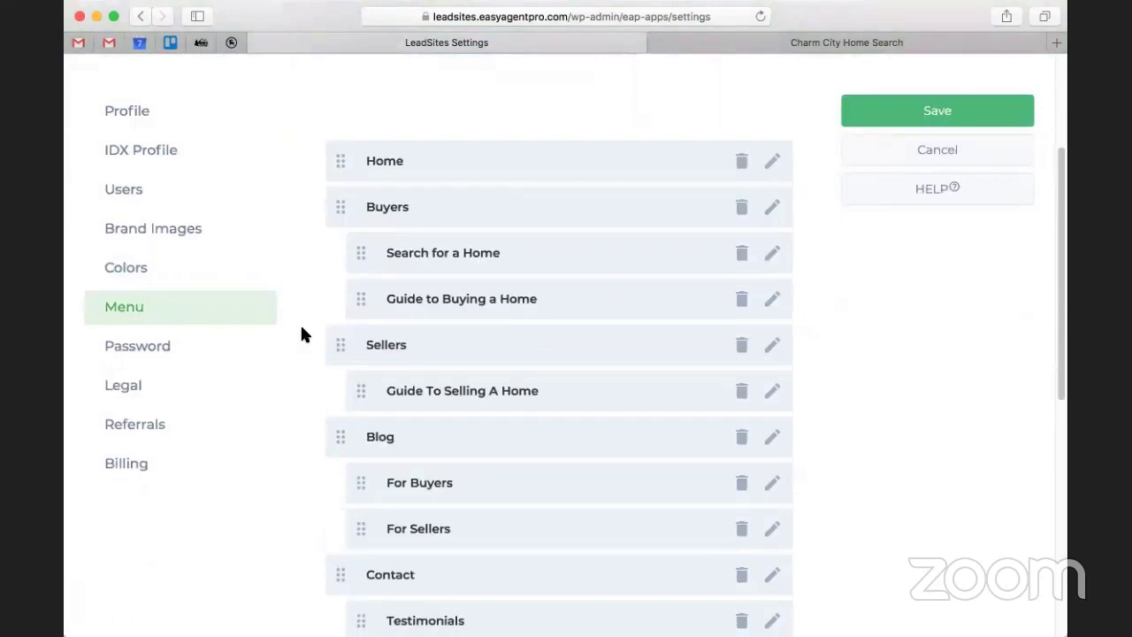
{"action": "scroll", "coordinate": [301, 334], "scroll_direction": "down", "scroll_amount": 5}
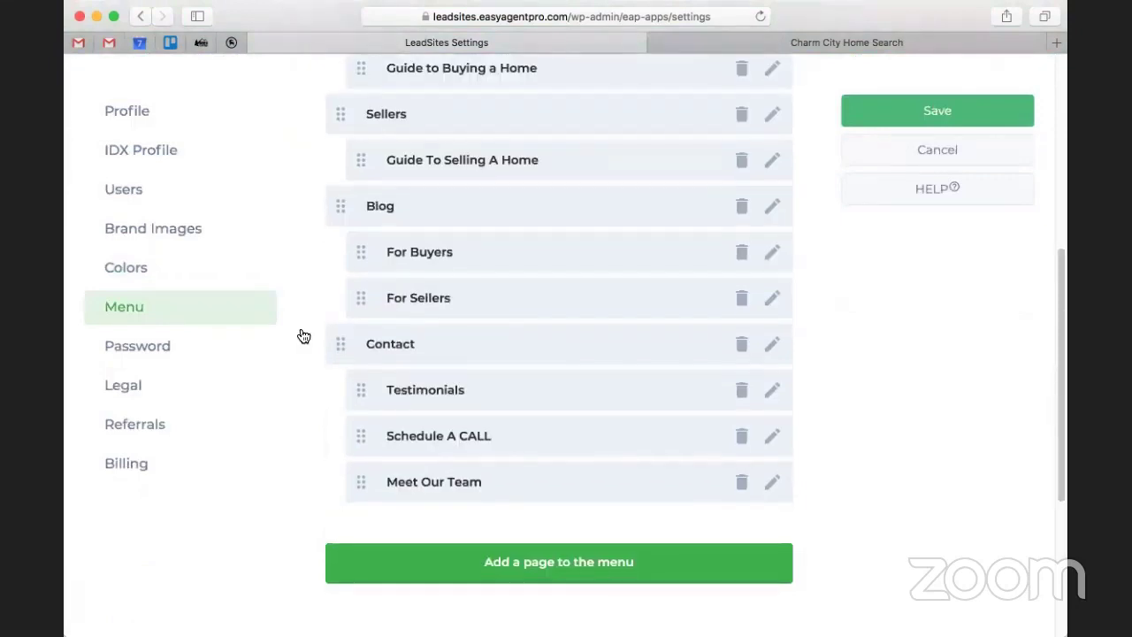
{"action": "scroll", "coordinate": [303, 336], "scroll_direction": "down", "scroll_amount": 5}
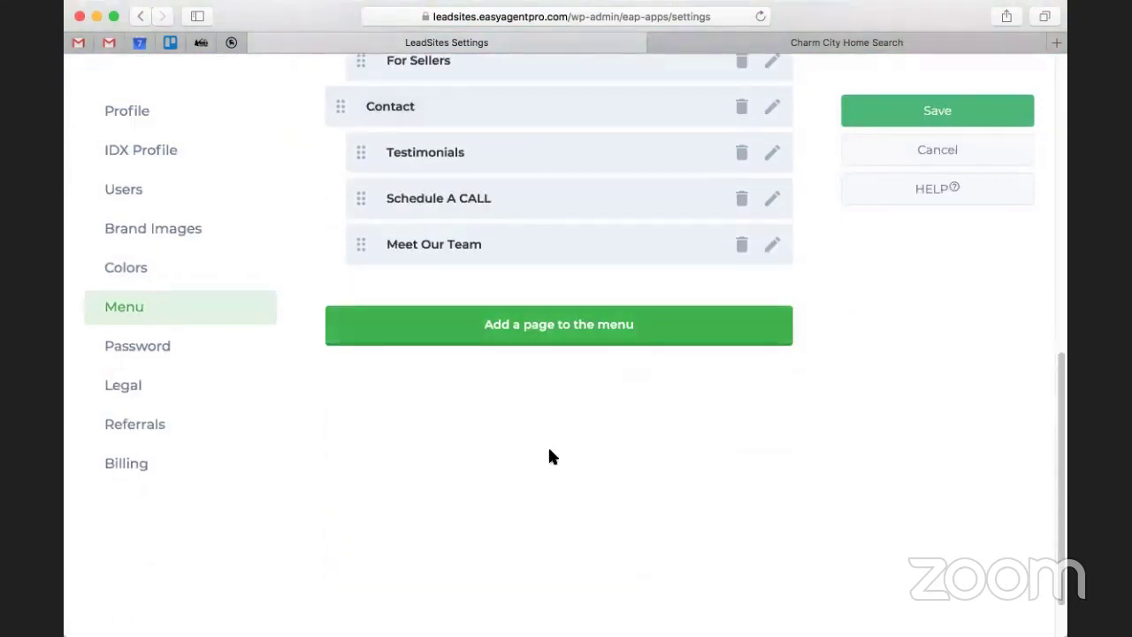
{"action": "left_click", "coordinate": [558, 336]}
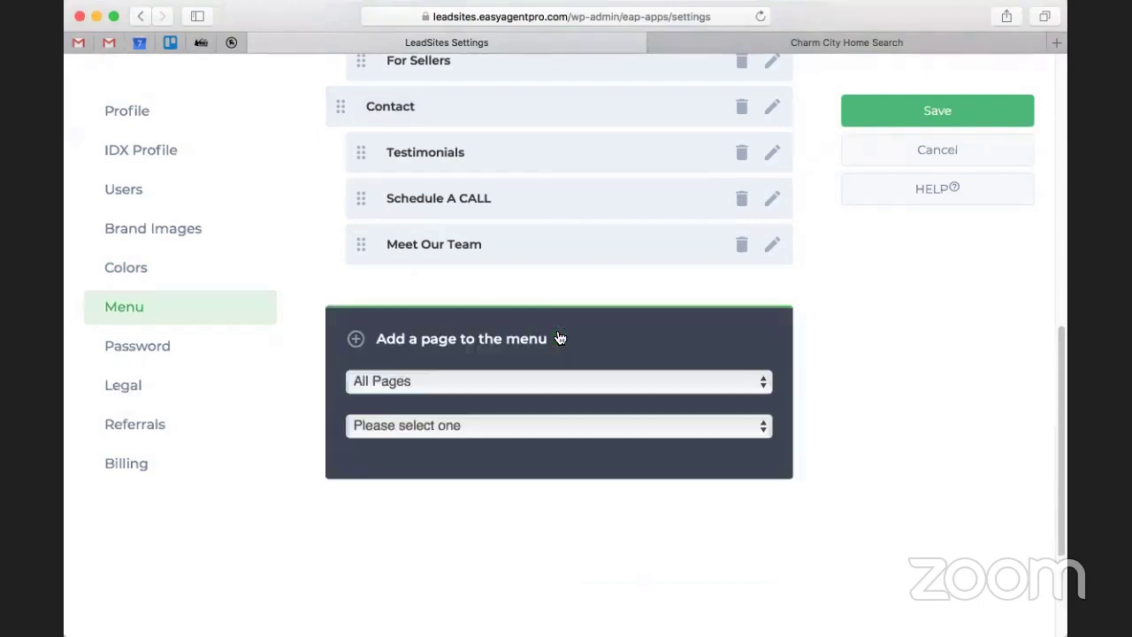
{"action": "left_click", "coordinate": [533, 385]}
{"action": "left_click", "coordinate": [994, 350]}
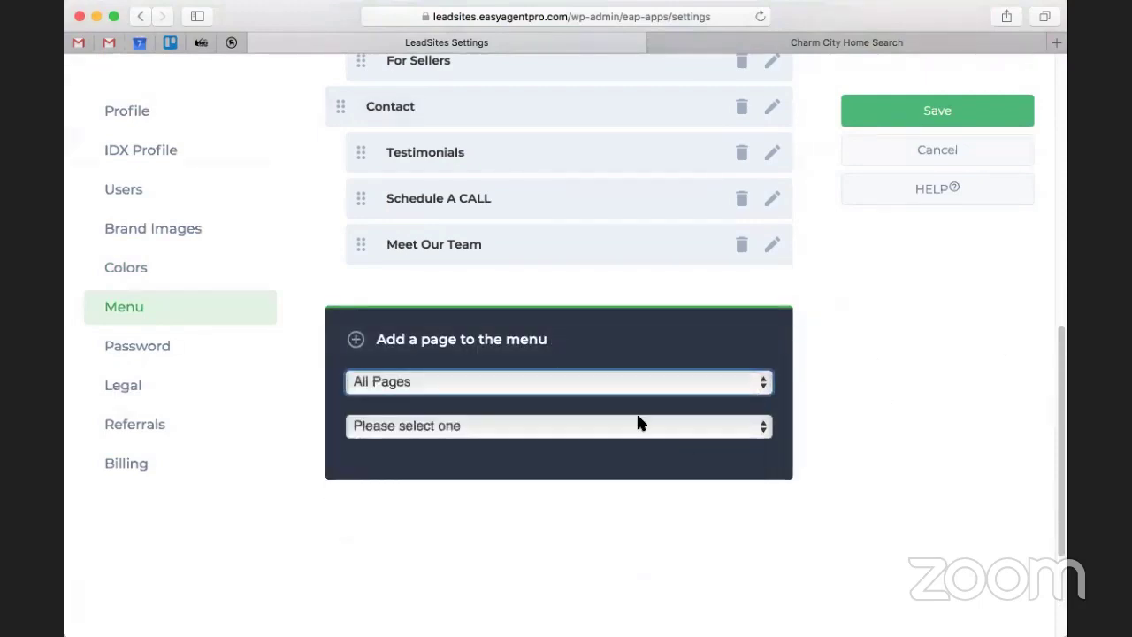
{"action": "left_click", "coordinate": [639, 424]}
{"action": "left_click", "coordinate": [877, 353]}
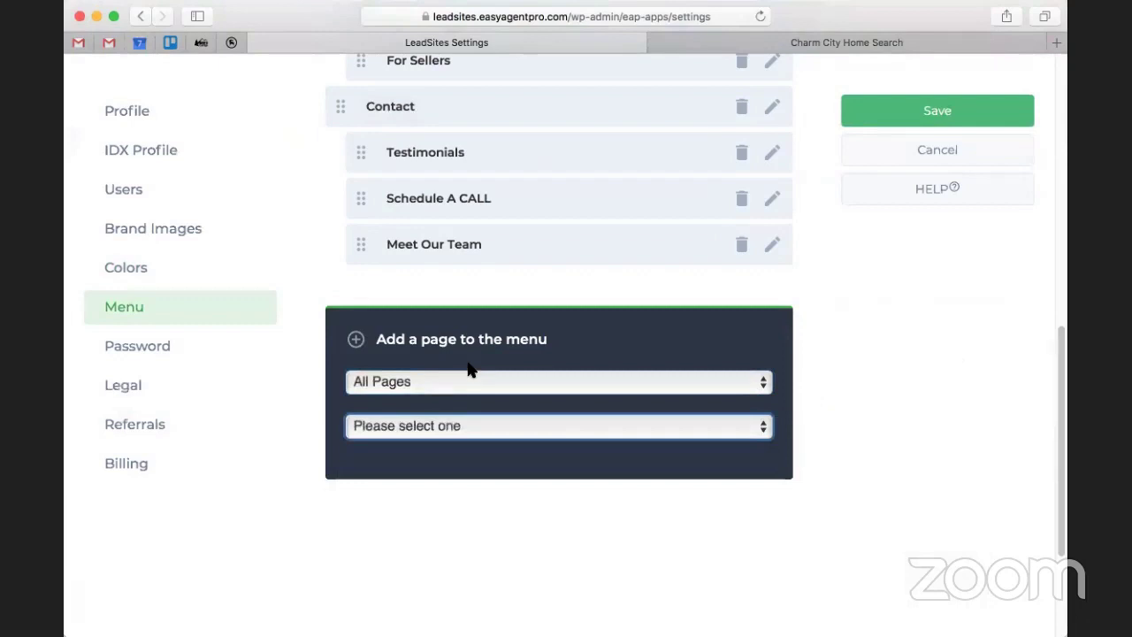
{"action": "left_click", "coordinate": [468, 381]}
{"action": "left_click", "coordinate": [458, 448]}
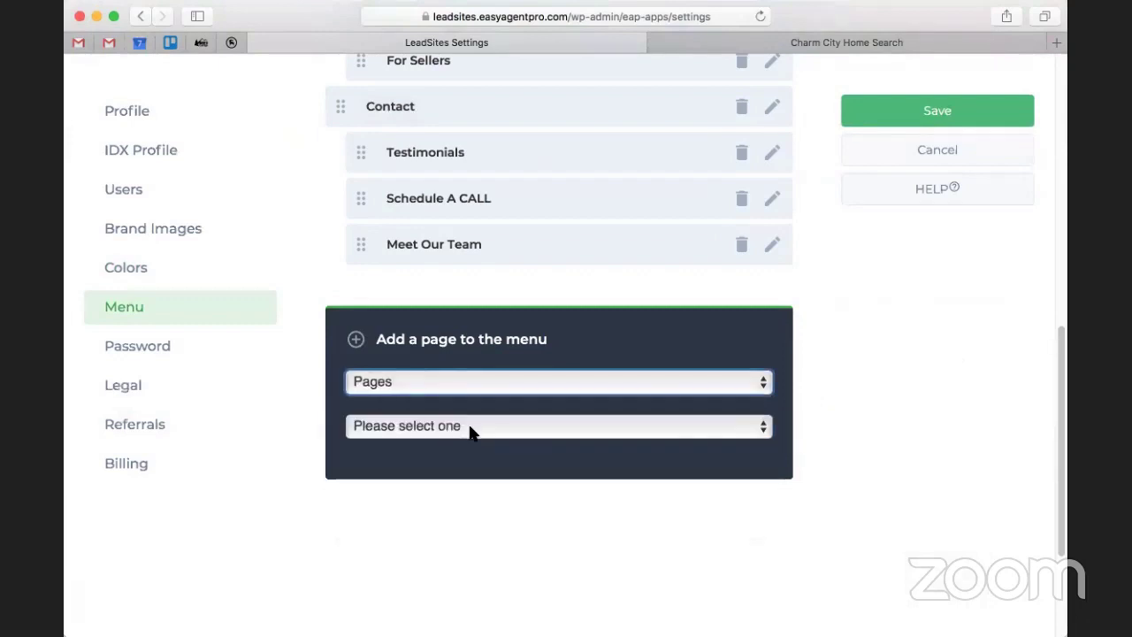
{"action": "left_click", "coordinate": [469, 426]}
{"action": "scroll", "coordinate": [566, 485], "scroll_direction": "down", "scroll_amount": 3}
{"action": "scroll", "coordinate": [565, 480], "scroll_direction": "down", "scroll_amount": 1}
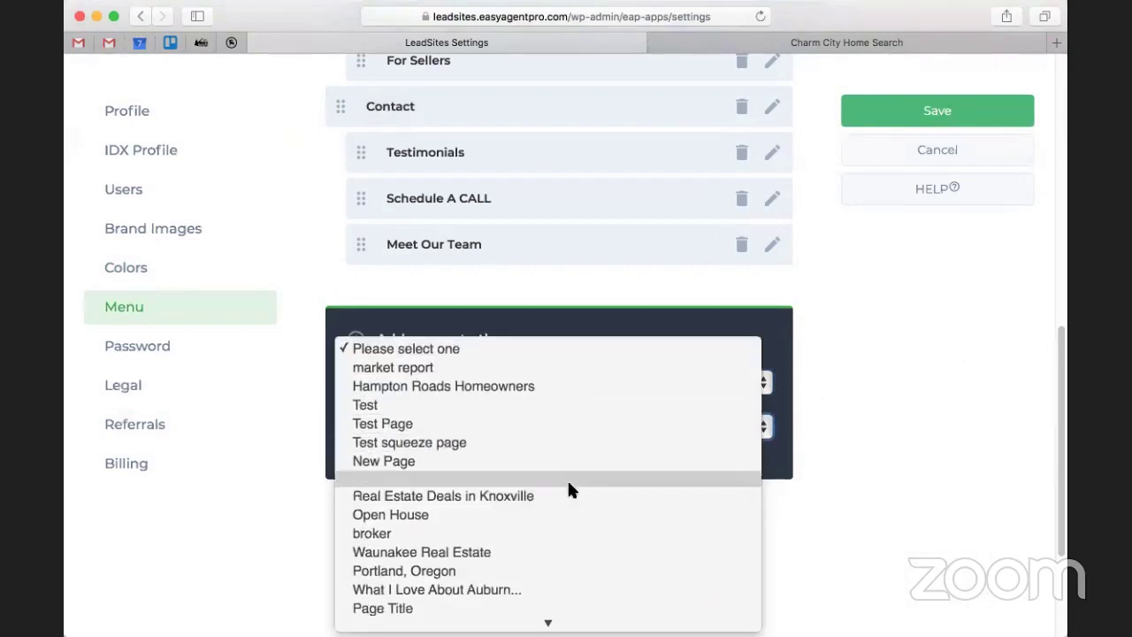
{"action": "scroll", "coordinate": [567, 478], "scroll_direction": "down", "scroll_amount": 2}
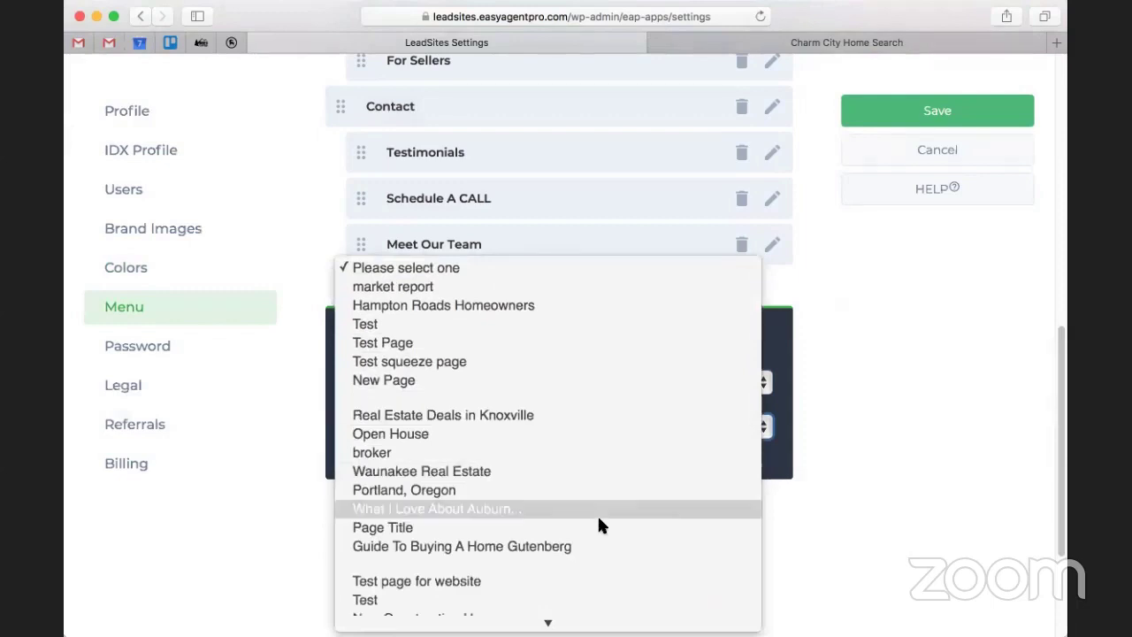
{"action": "scroll", "coordinate": [599, 514], "scroll_direction": "down", "scroll_amount": 2}
{"action": "scroll", "coordinate": [599, 511], "scroll_direction": "down", "scroll_amount": 5}
{"action": "scroll", "coordinate": [599, 510], "scroll_direction": "down", "scroll_amount": 2}
{"action": "scroll", "coordinate": [598, 521], "scroll_direction": "up", "scroll_amount": 1}
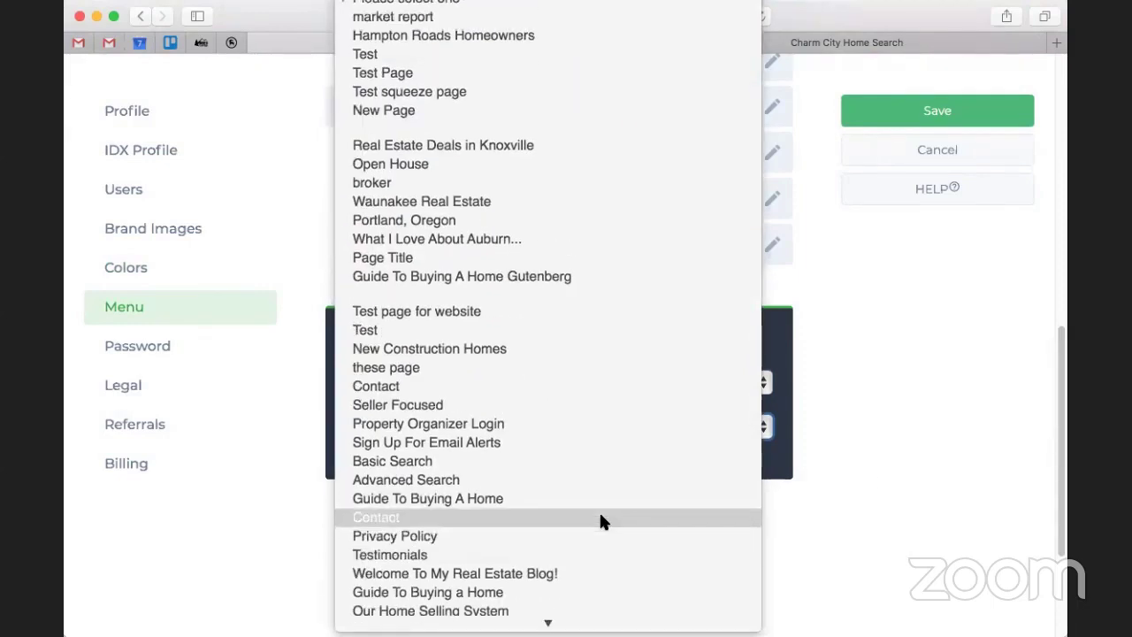
{"action": "left_click", "coordinate": [911, 423]}
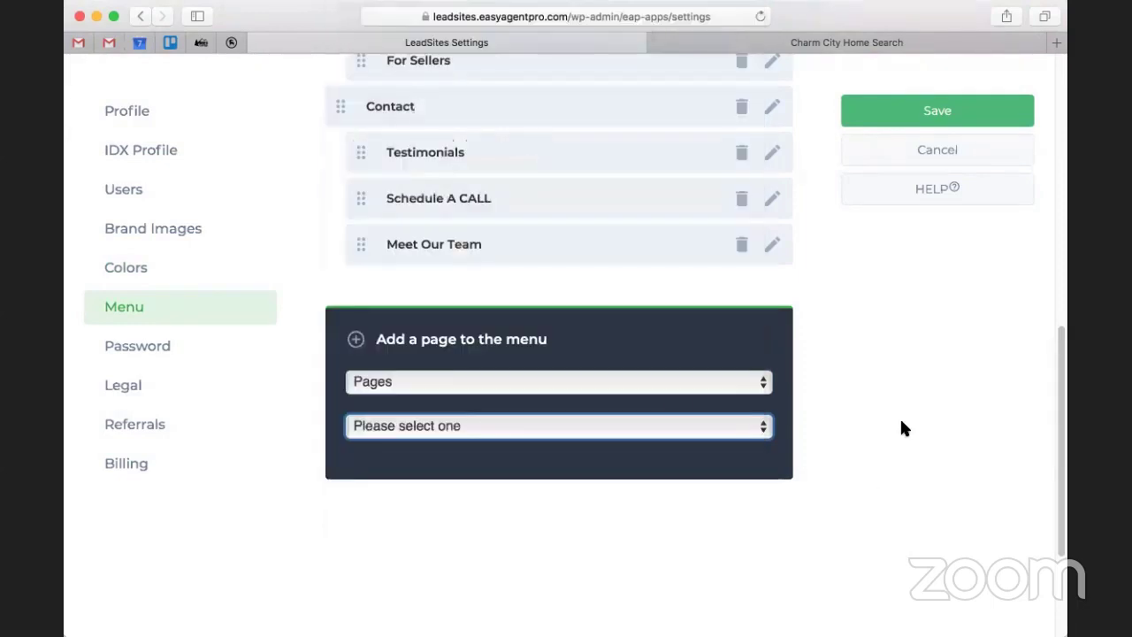
{"action": "left_click", "coordinate": [528, 428]}
{"action": "left_click", "coordinate": [507, 504]}
{"action": "left_click", "coordinate": [505, 486]}
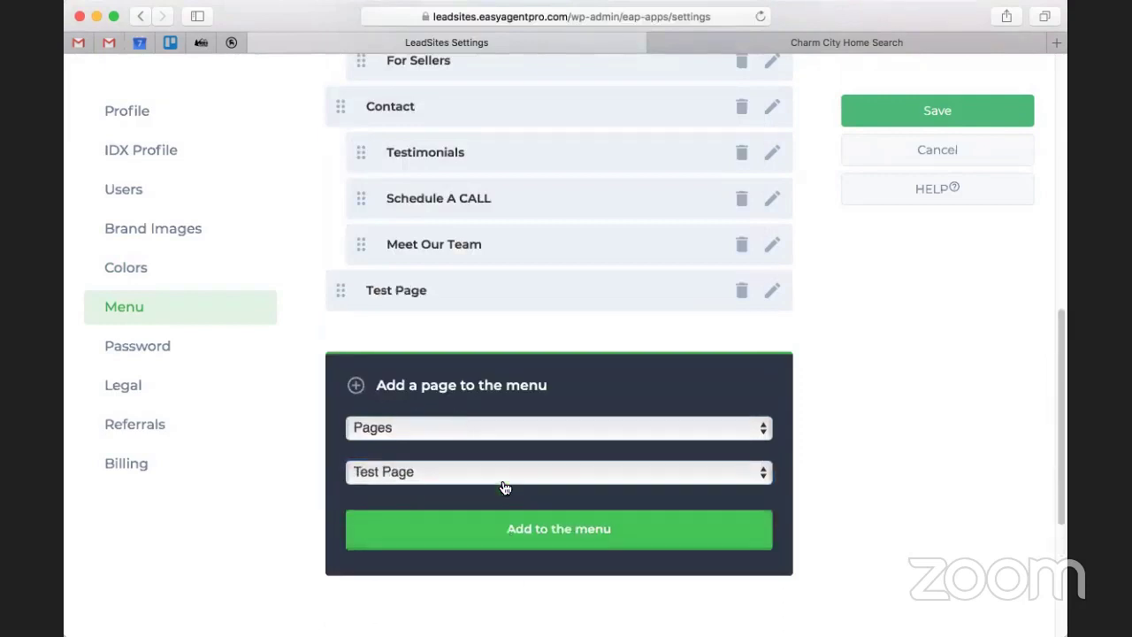
{"action": "scroll", "coordinate": [323, 392], "scroll_direction": "up", "scroll_amount": 3}
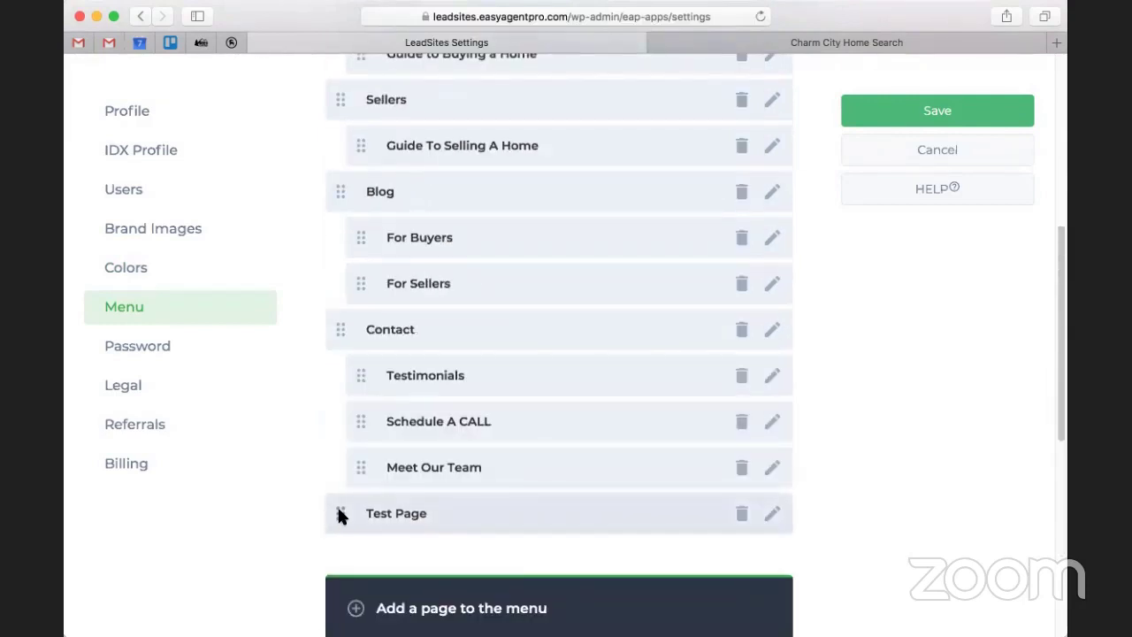
{"action": "left_click_drag", "start_coordinate": [340, 518], "coordinate": [353, 184]}
{"action": "scroll", "coordinate": [443, 283], "scroll_direction": "up", "scroll_amount": 1}
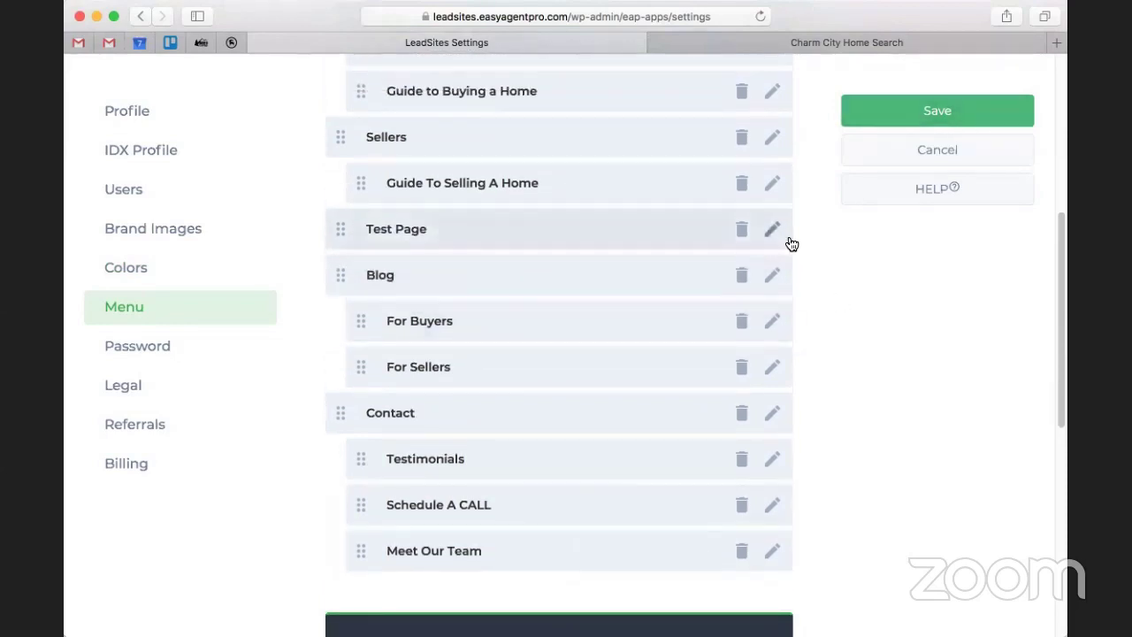
{"action": "left_click", "coordinate": [742, 229]}
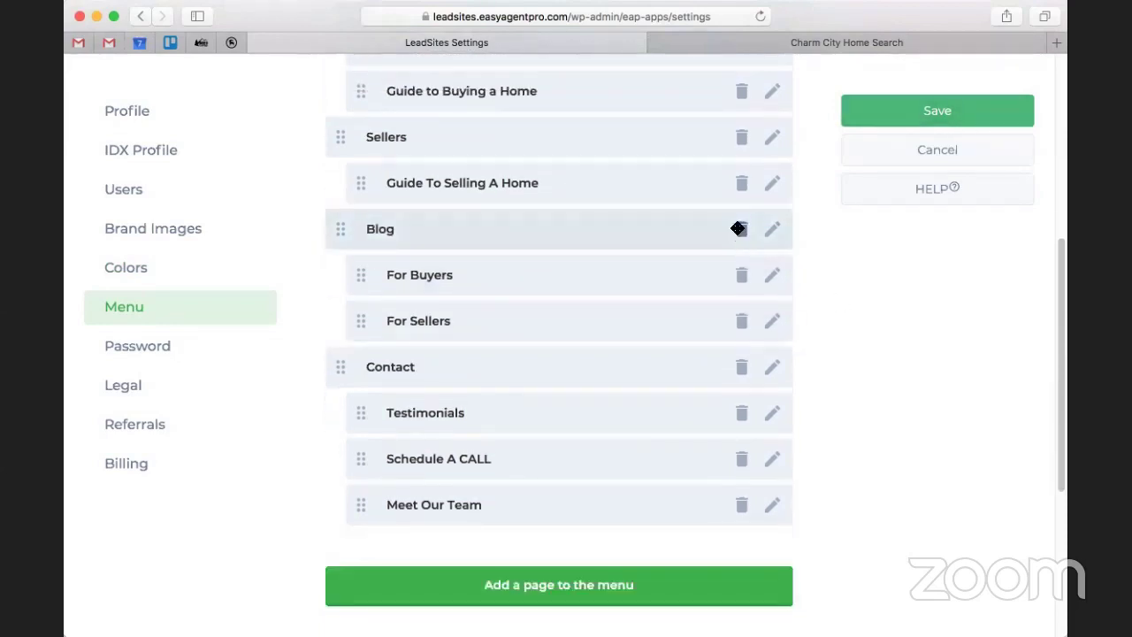
Open Legal settings and scroll to the cookie and GDPR disclaimer cards, both hidden
{"action": "left_click", "coordinate": [142, 347]}
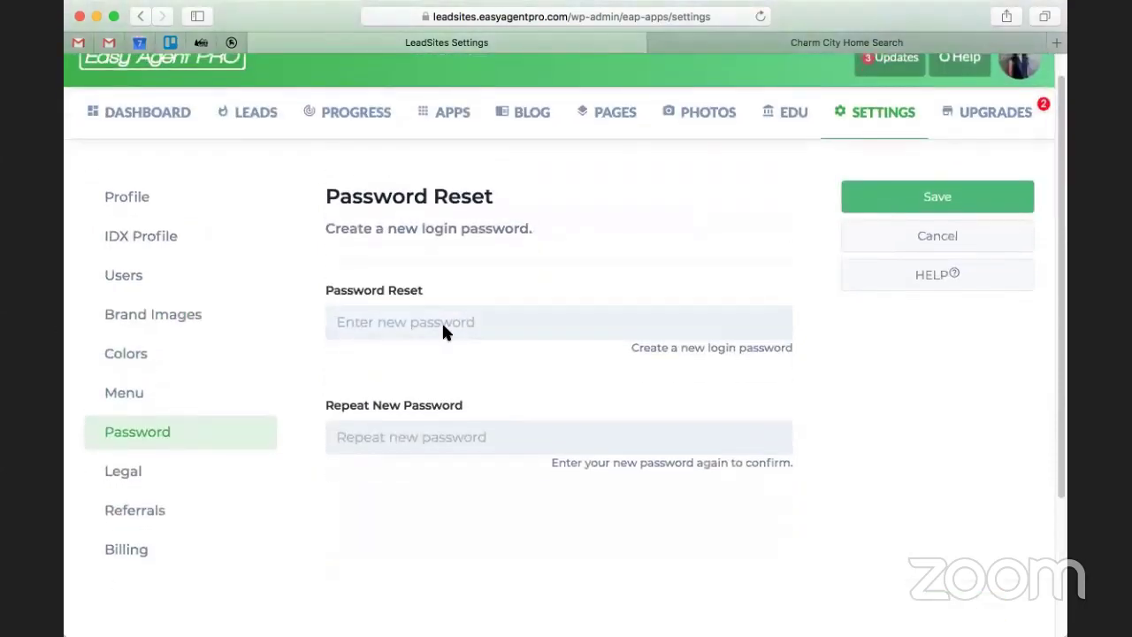
{"action": "scroll", "coordinate": [442, 320], "scroll_direction": "down", "scroll_amount": 2}
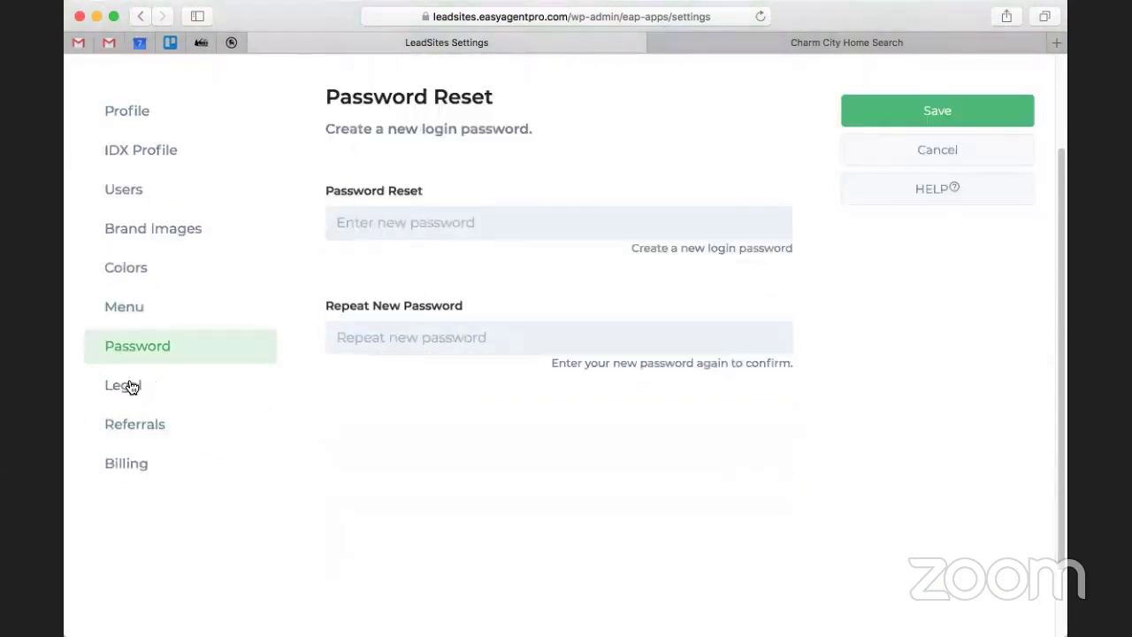
{"action": "scroll", "coordinate": [620, 274], "scroll_direction": "down", "scroll_amount": 5}
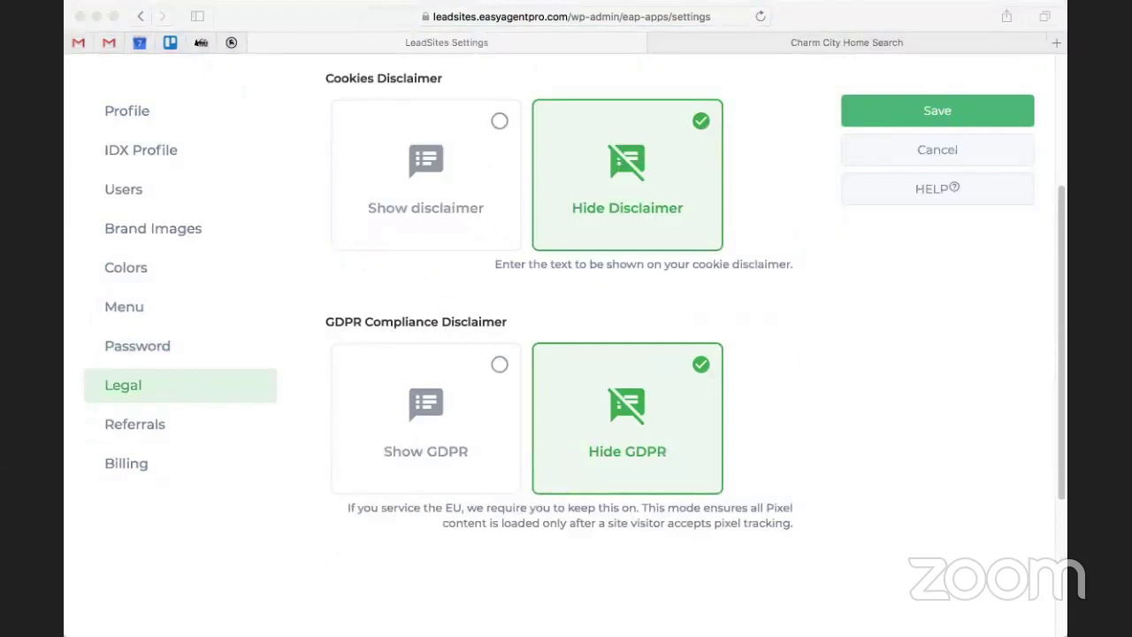
{"action": "left_click", "coordinate": [900, 7]}
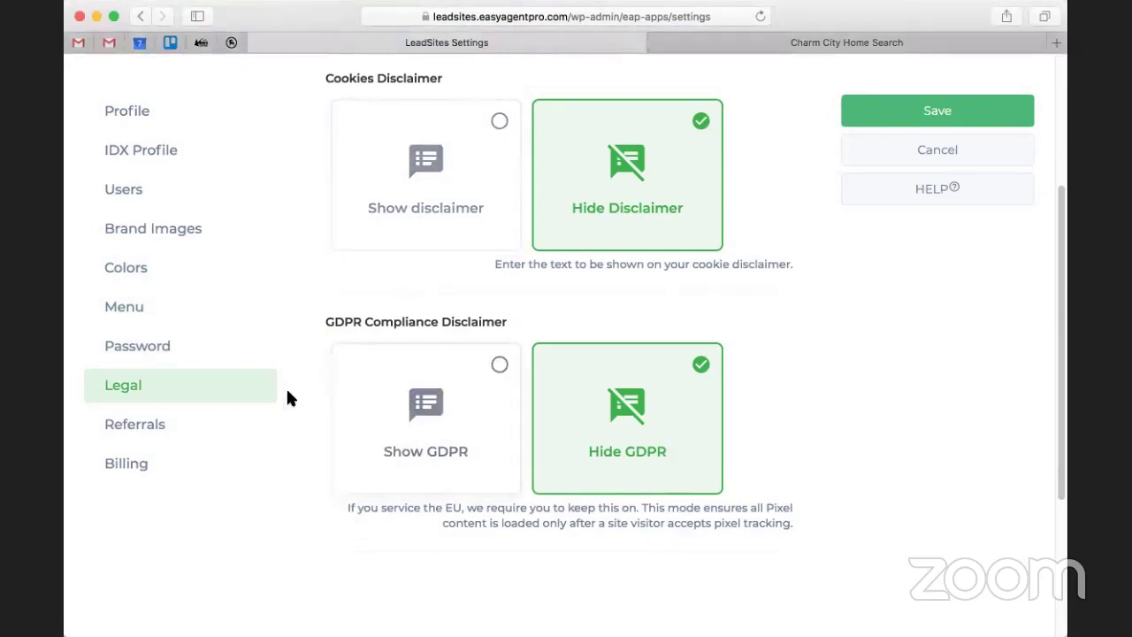
{"action": "scroll", "coordinate": [392, 410], "scroll_direction": "down", "scroll_amount": 1}
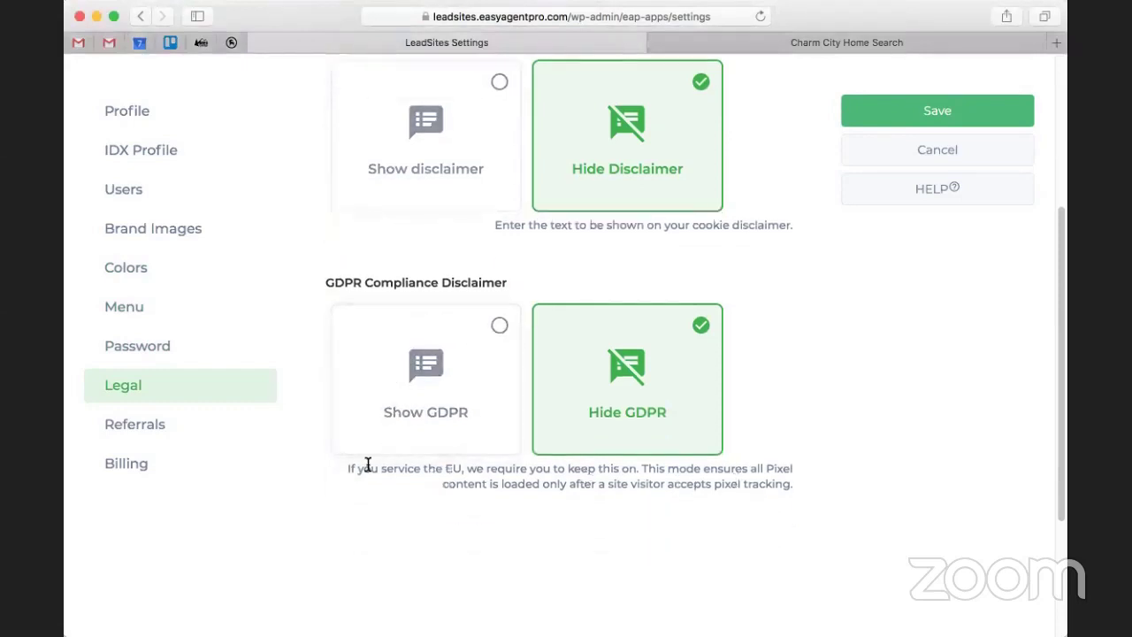
{"action": "left_click_drag", "start_coordinate": [576, 469], "coordinate": [850, 478]}
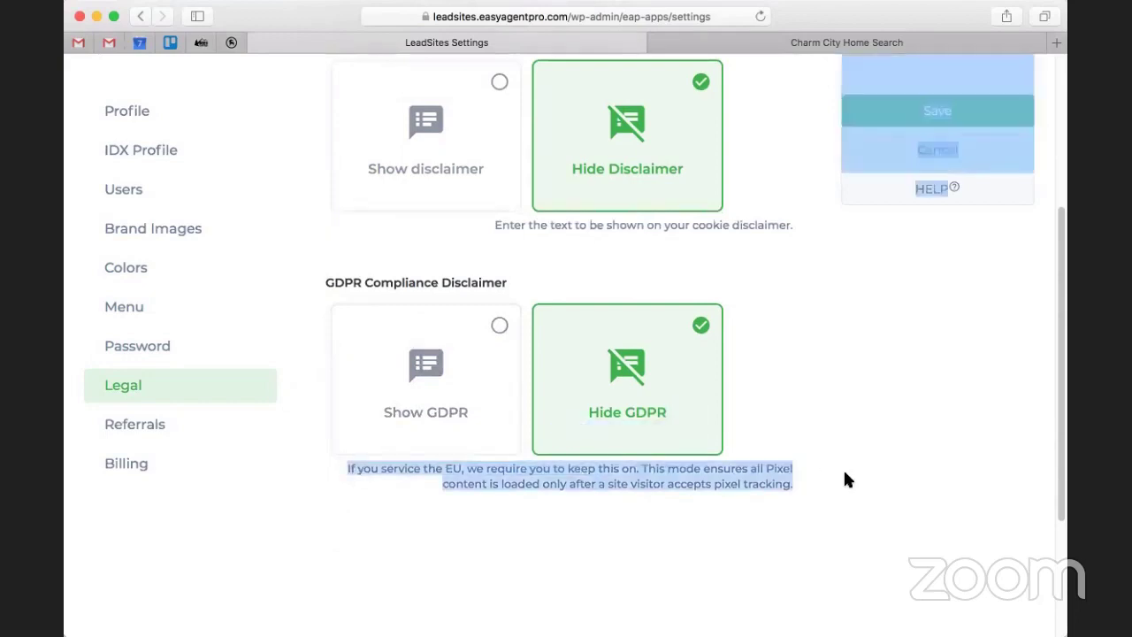
{"action": "left_click", "coordinate": [806, 483]}
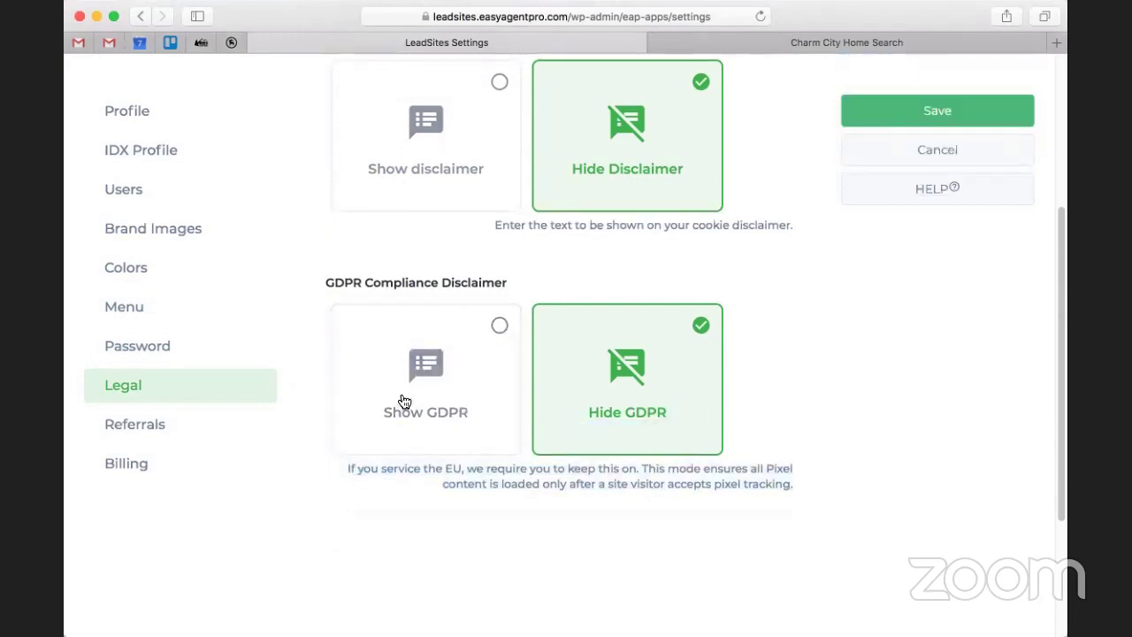
{"action": "left_click", "coordinate": [688, 409]}
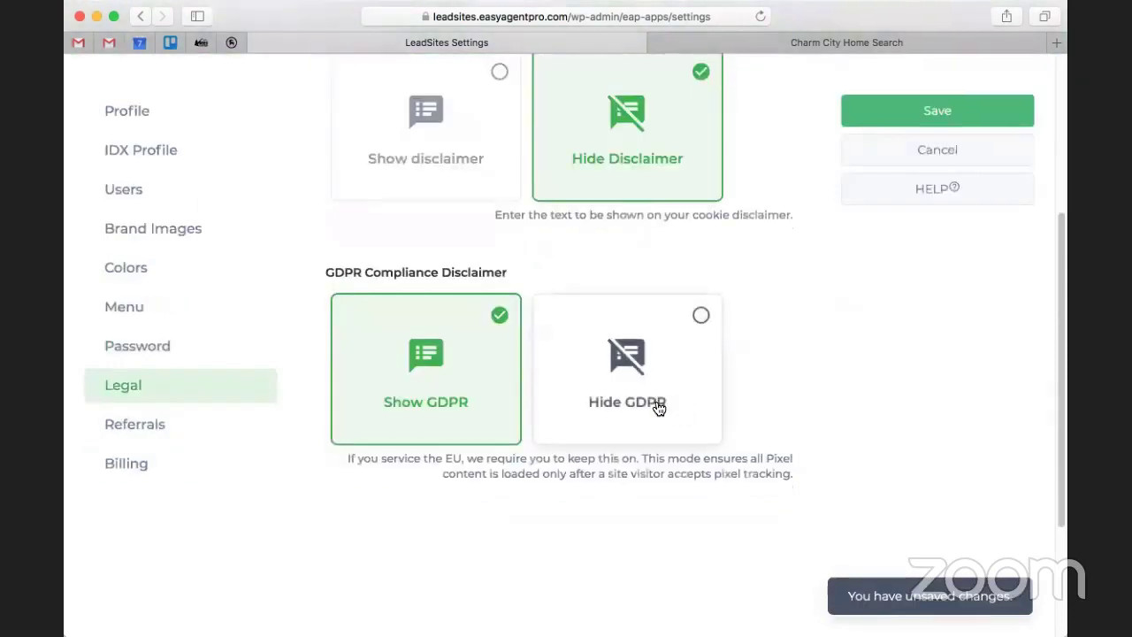
{"action": "left_click", "coordinate": [655, 405]}
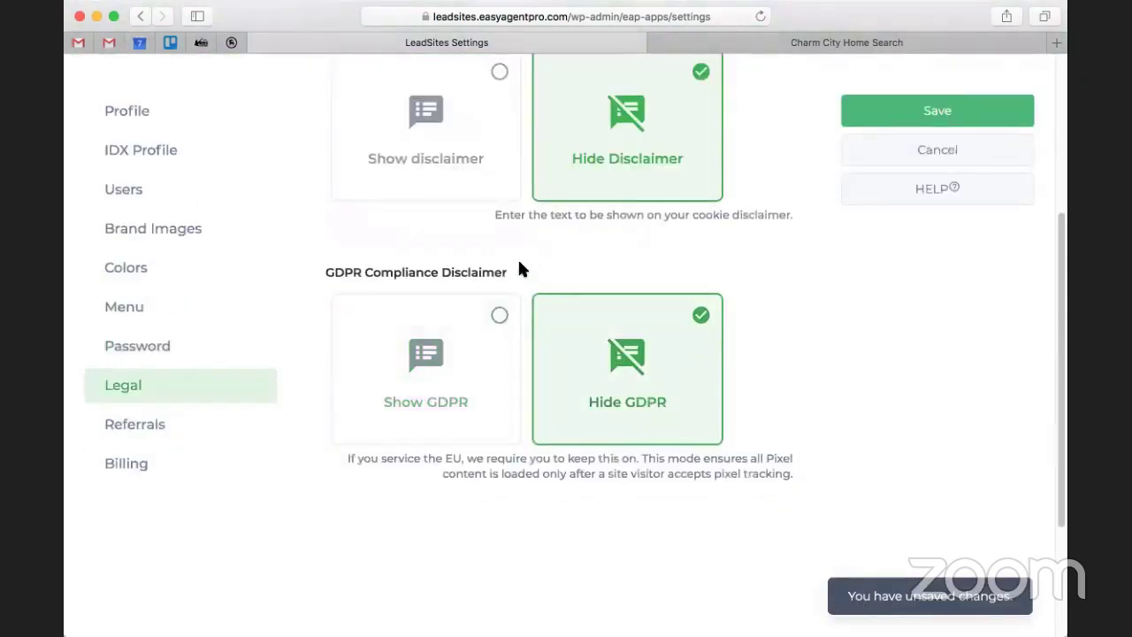
{"action": "scroll", "coordinate": [520, 265], "scroll_direction": "up", "scroll_amount": 3}
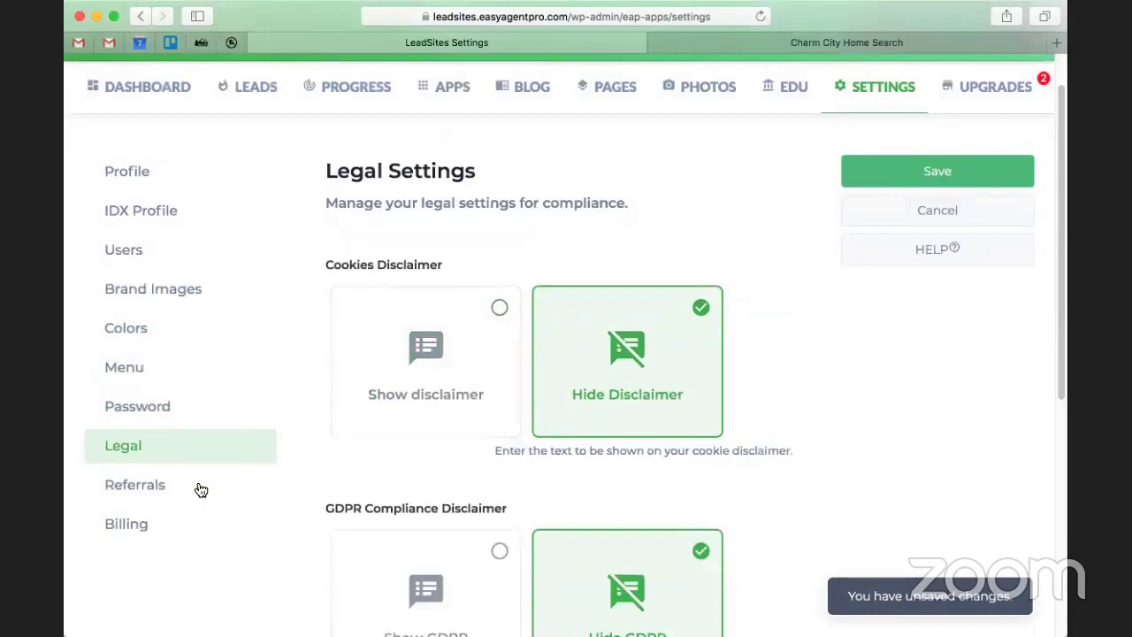
Open Referrals, scroll to the refer-a-friend $100 offer and request a personal link via Get My Link
{"action": "left_click", "coordinate": [124, 485]}
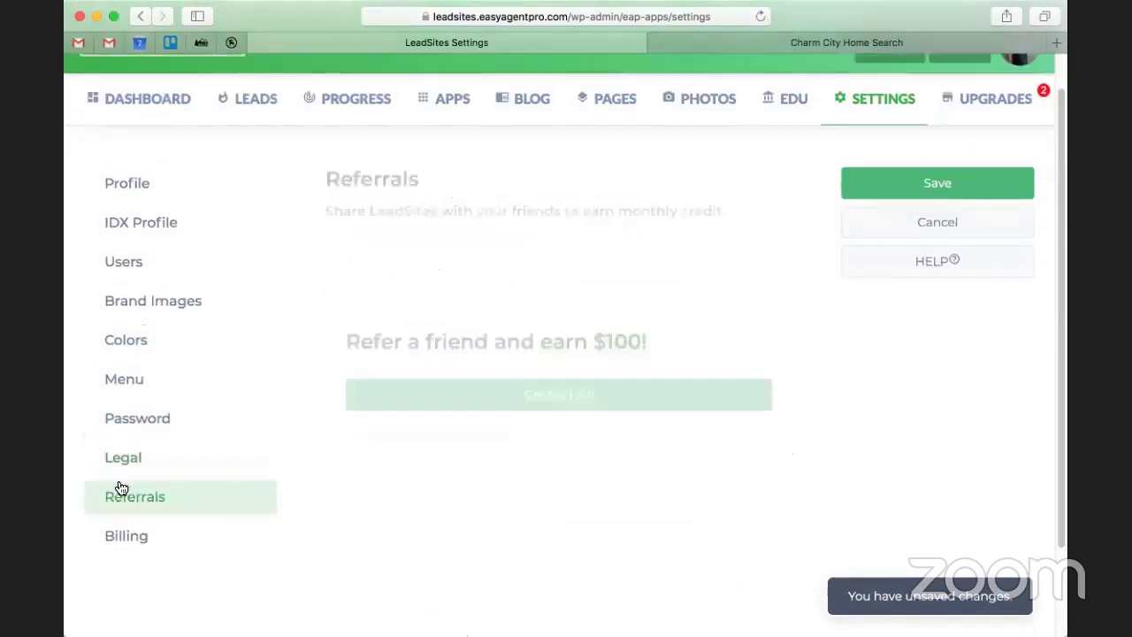
{"action": "scroll", "coordinate": [307, 334], "scroll_direction": "down", "scroll_amount": 3}
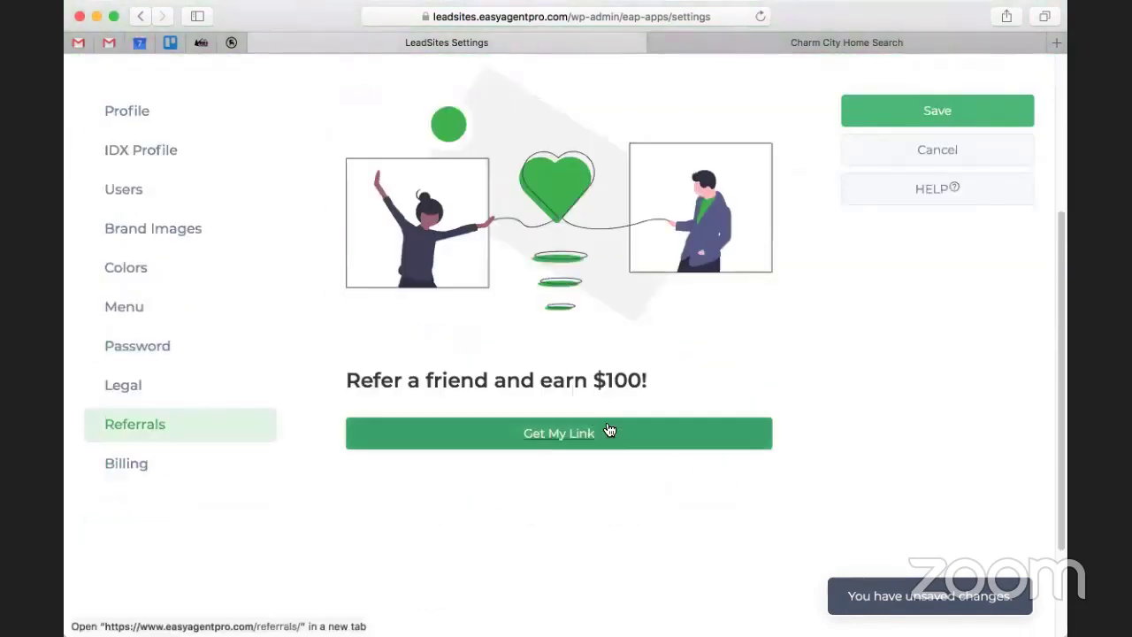
{"action": "scroll", "coordinate": [445, 392], "scroll_direction": "up", "scroll_amount": 3}
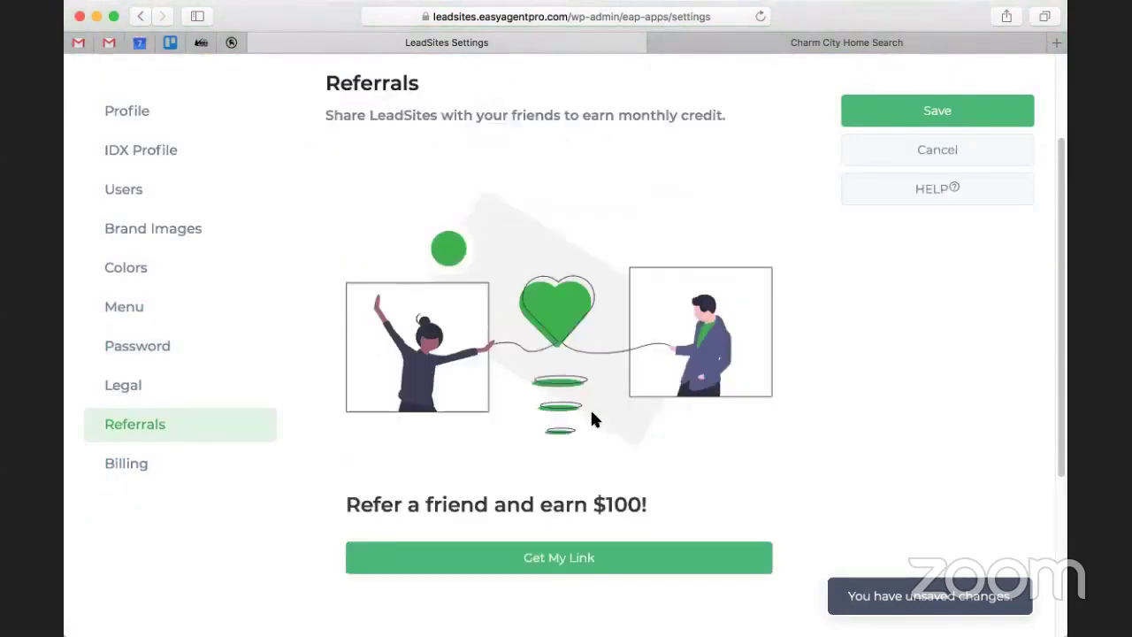
{"action": "scroll", "coordinate": [585, 416], "scroll_direction": "down", "scroll_amount": 2}
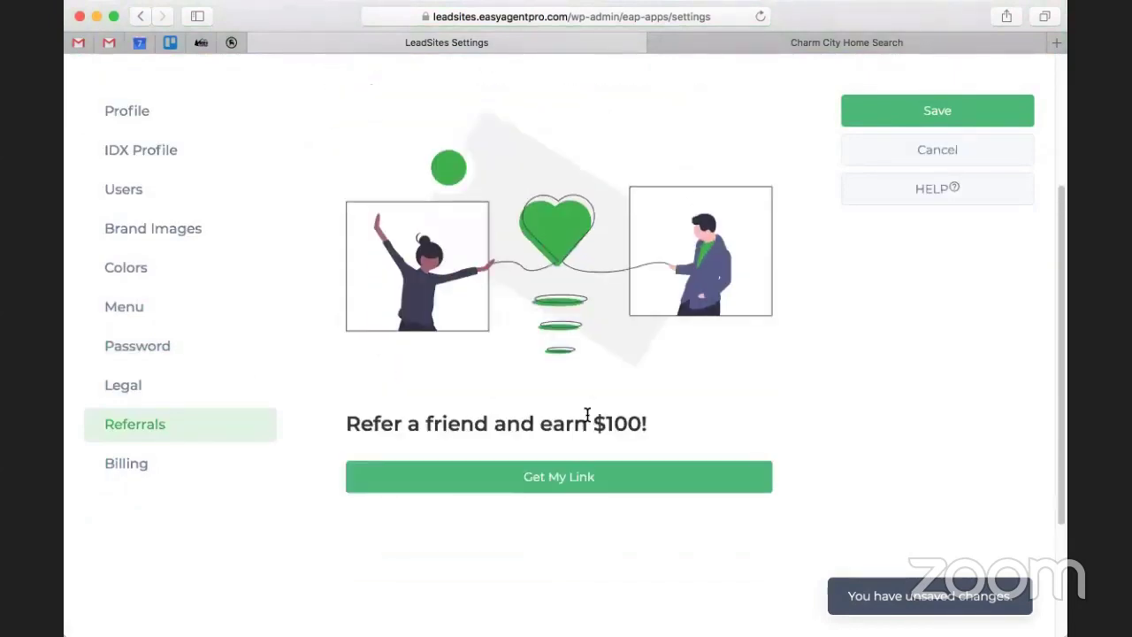
{"action": "left_click", "coordinate": [587, 475]}
Close the blank tab, scroll through the Billing page for the secure billing center, then return to Profile
{"action": "left_click", "coordinate": [121, 464]}
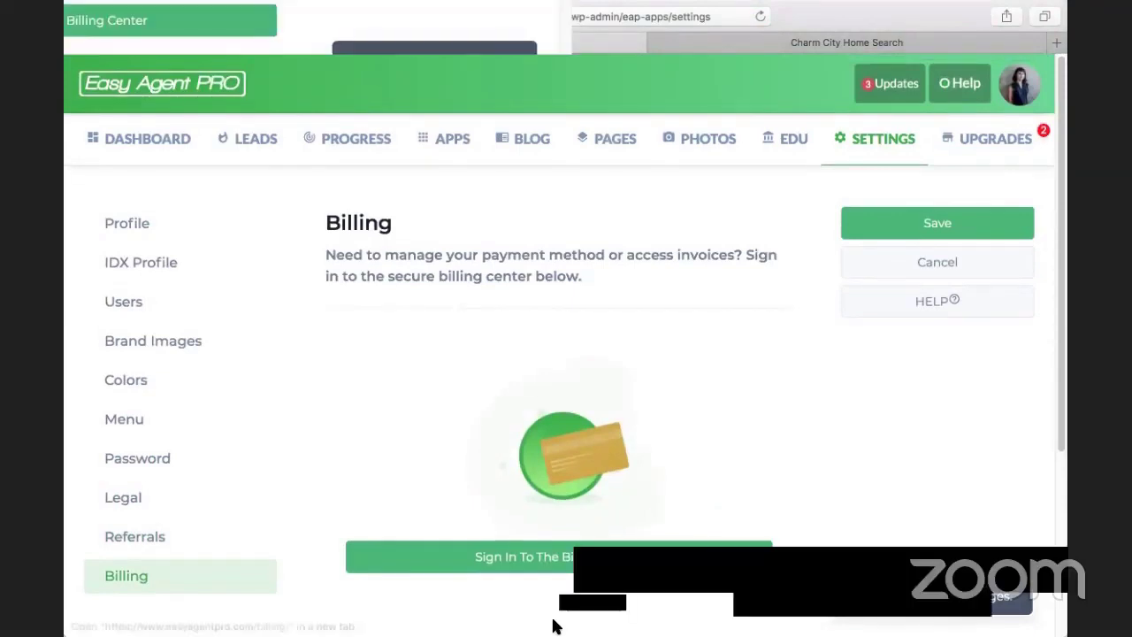
{"action": "scroll", "coordinate": [534, 376], "scroll_direction": "down", "scroll_amount": 3}
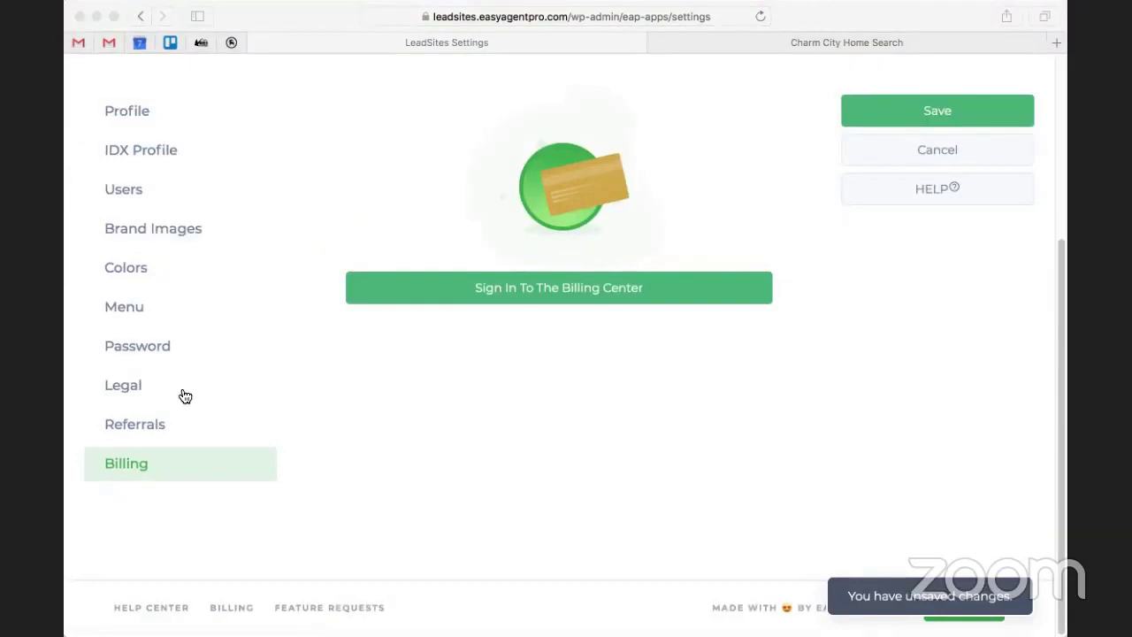
{"action": "scroll", "coordinate": [182, 397], "scroll_direction": "up", "scroll_amount": 3}
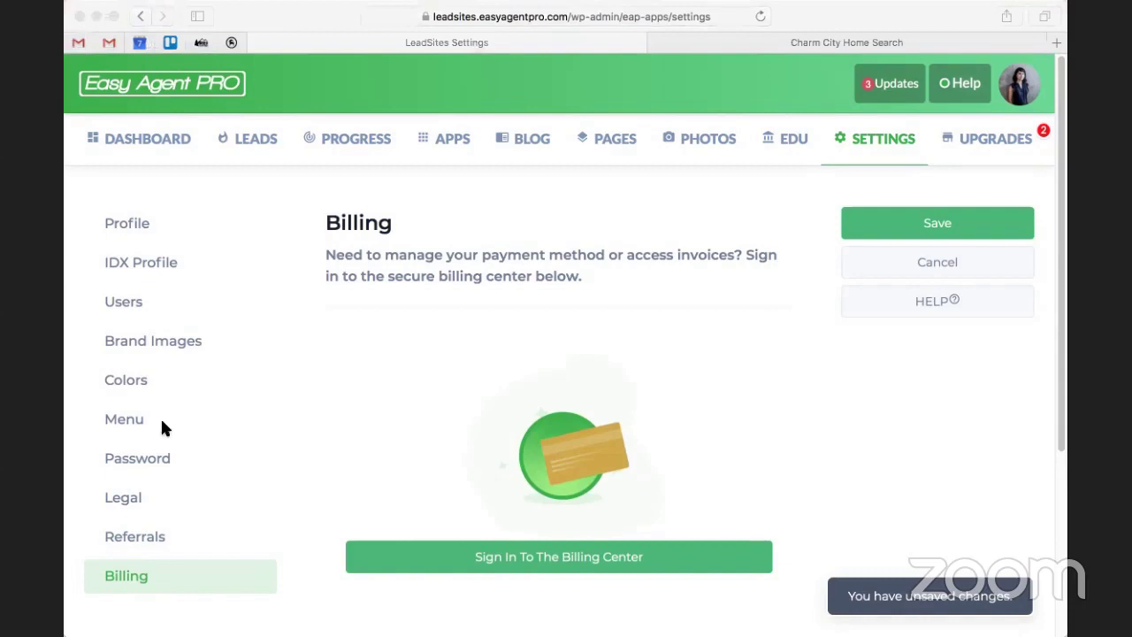
{"action": "left_click", "coordinate": [75, 292]}
Return to Profile settings to see the name, job title and email fields
{"action": "left_click", "coordinate": [115, 216]}
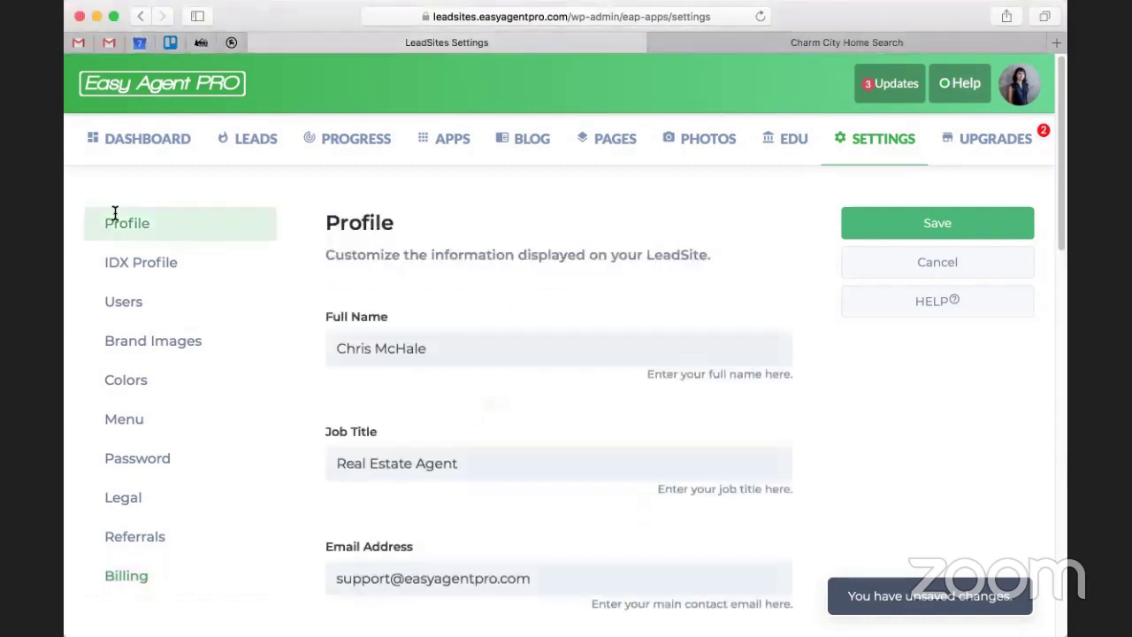